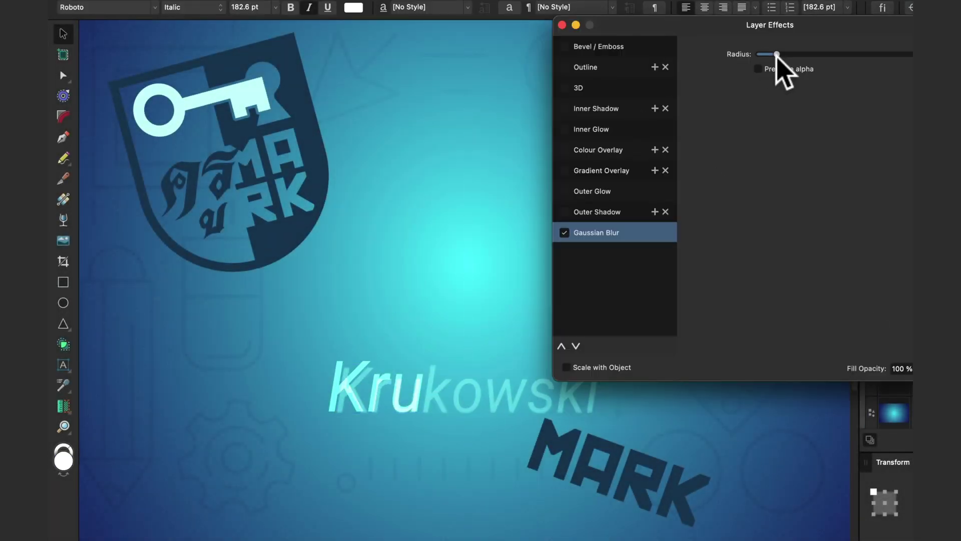
pyautogui.moveTo(779, 69); pyautogui.dragTo(810, 70)
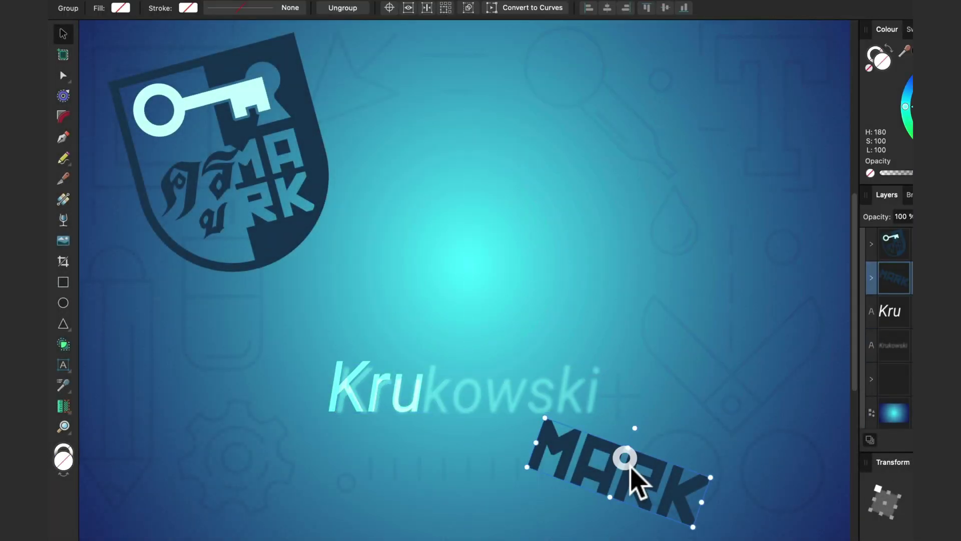
pyautogui.moveTo(630, 467); pyautogui.dragTo(542, 432)
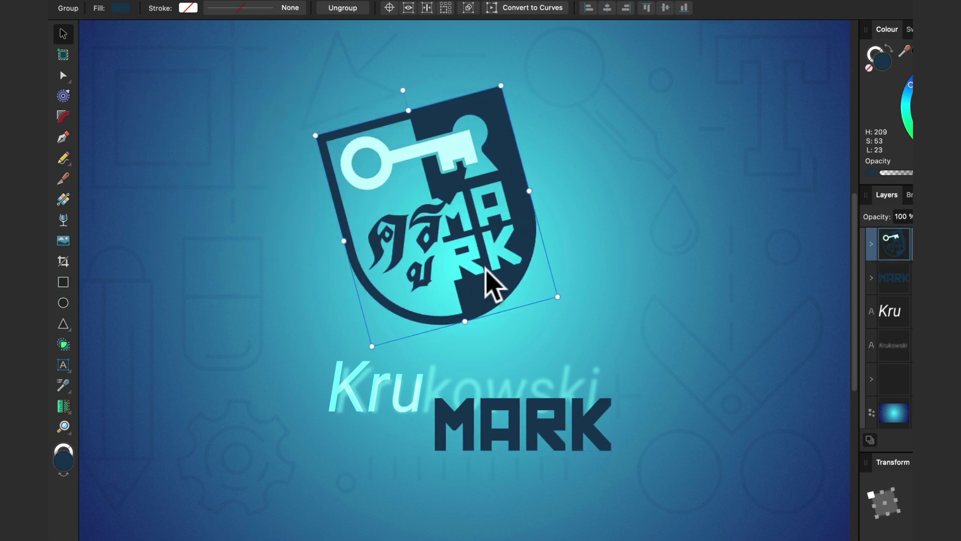
pyautogui.moveTo(353, 94); pyautogui.dragTo(455, 89)
pyautogui.click(611, 189)
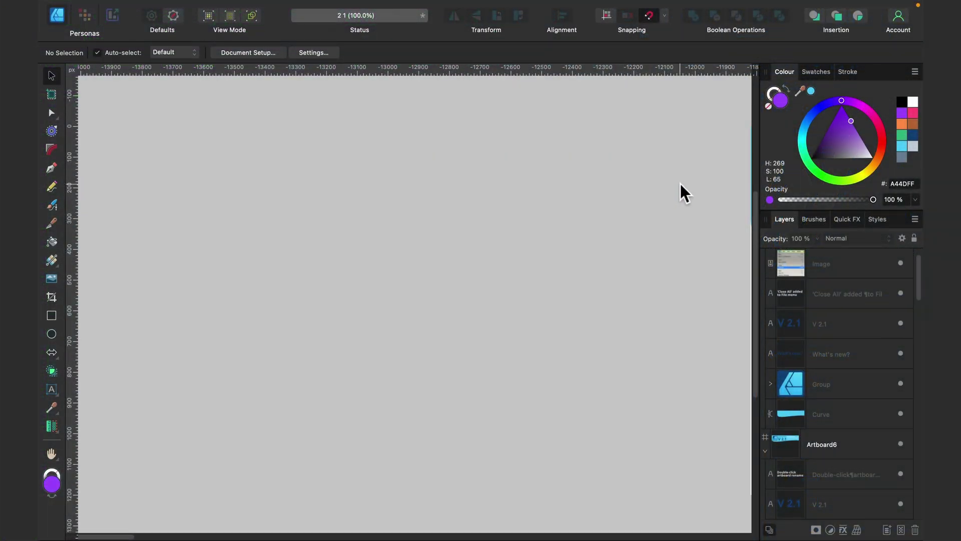
# Pan to show all of Artboard1 and check the square's 21 pt dashed stroke.
pyautogui.press('space')
pyautogui.moveTo(693, 205); pyautogui.dragTo(462, 208)
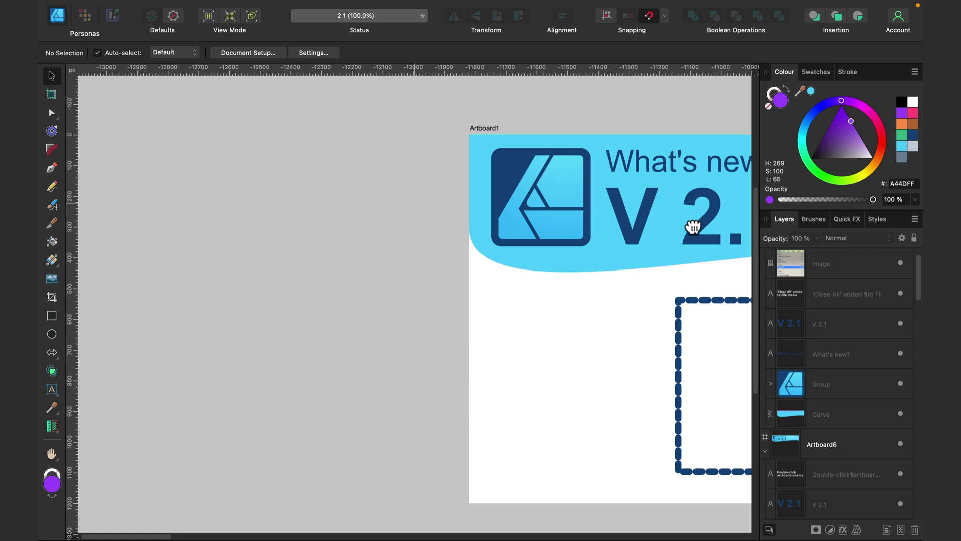
pyautogui.moveTo(652, 223); pyautogui.dragTo(541, 240)
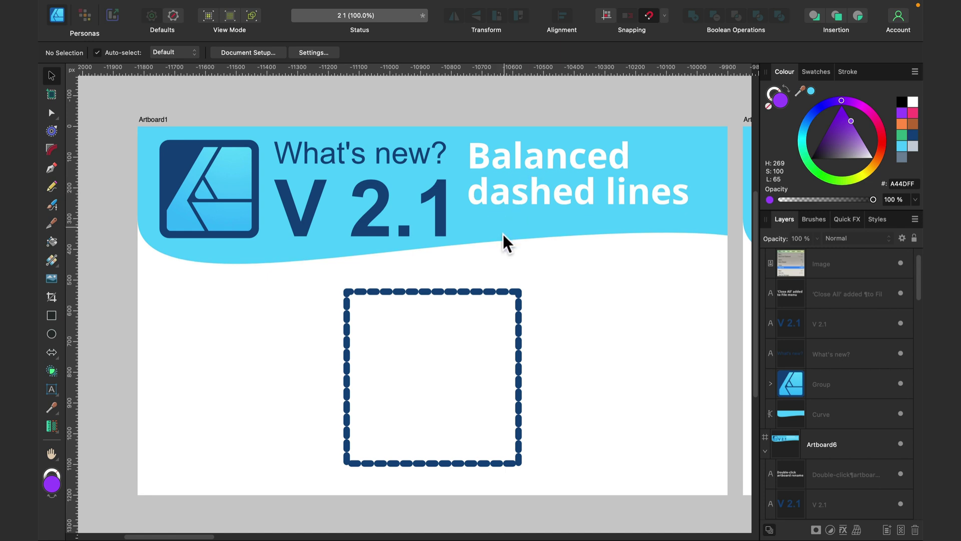
pyautogui.click(453, 291)
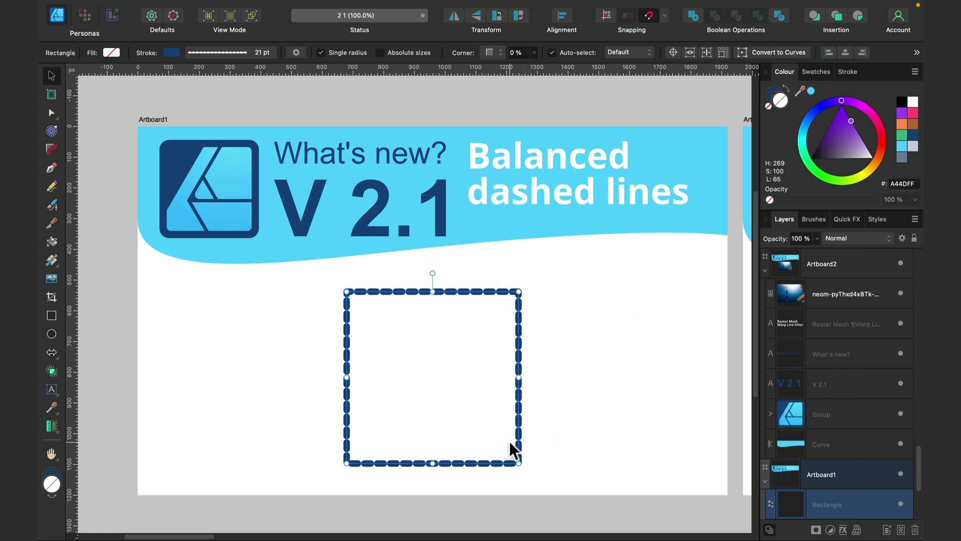
pyautogui.click(604, 366)
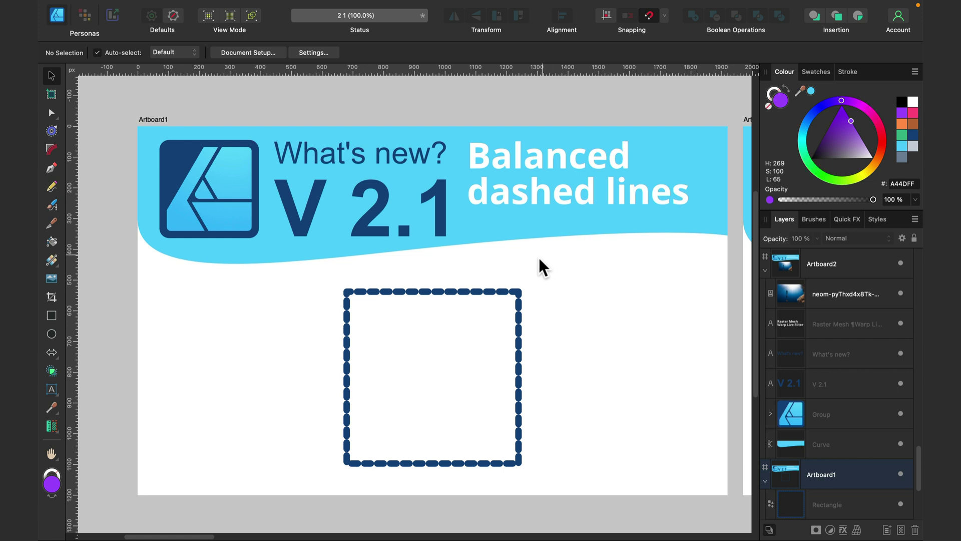
# Turn on Balanced Dash Pattern for the square's 21 pt stroke in the Stroke panel.
pyautogui.click(493, 298)
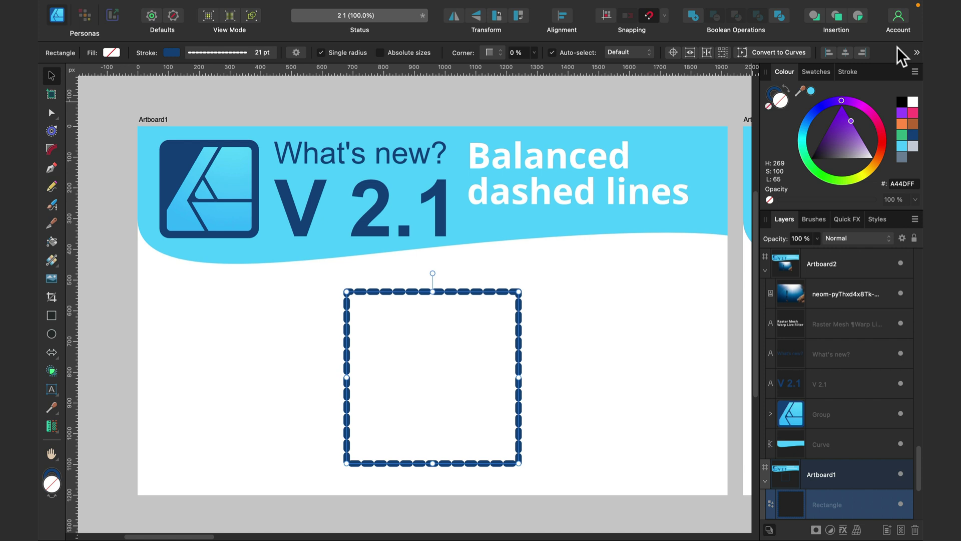
pyautogui.click(847, 72)
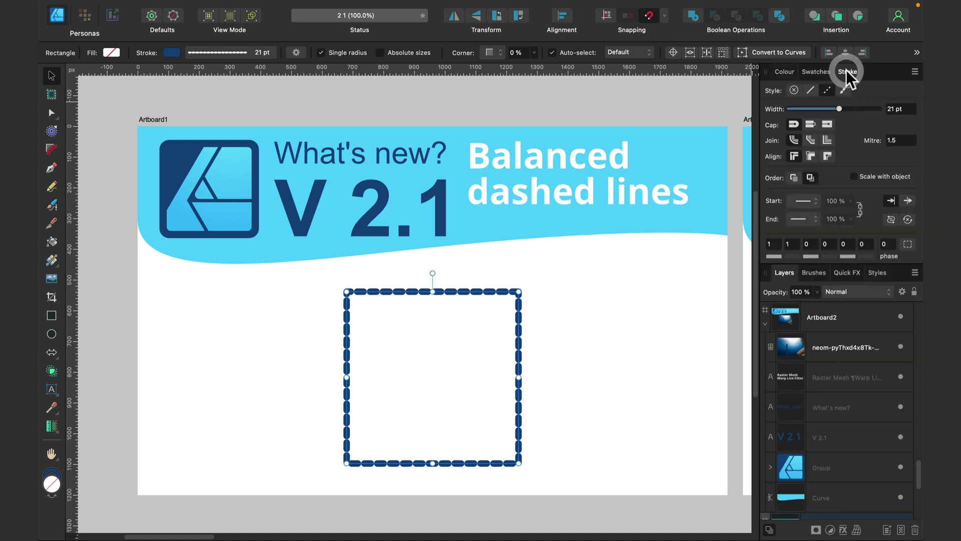
pyautogui.click(908, 245)
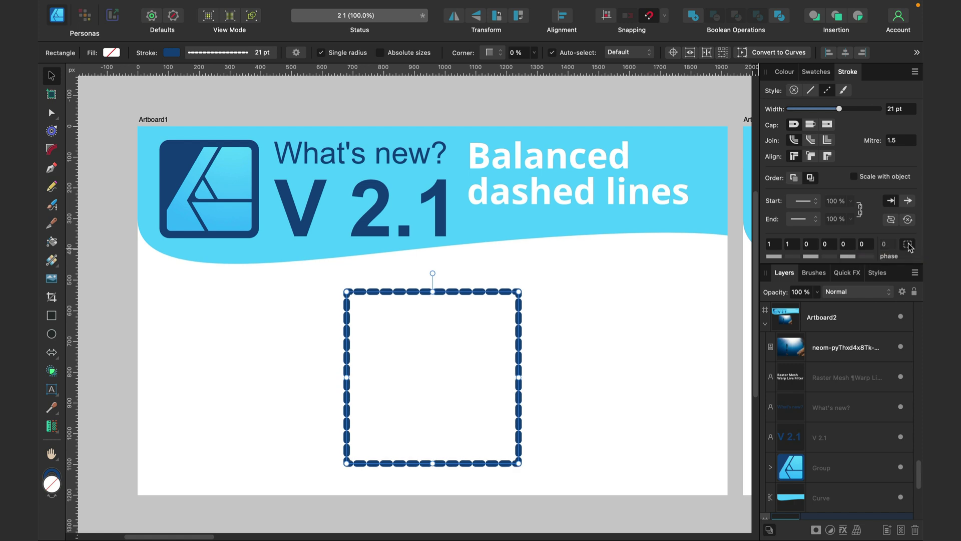
pyautogui.click(621, 341)
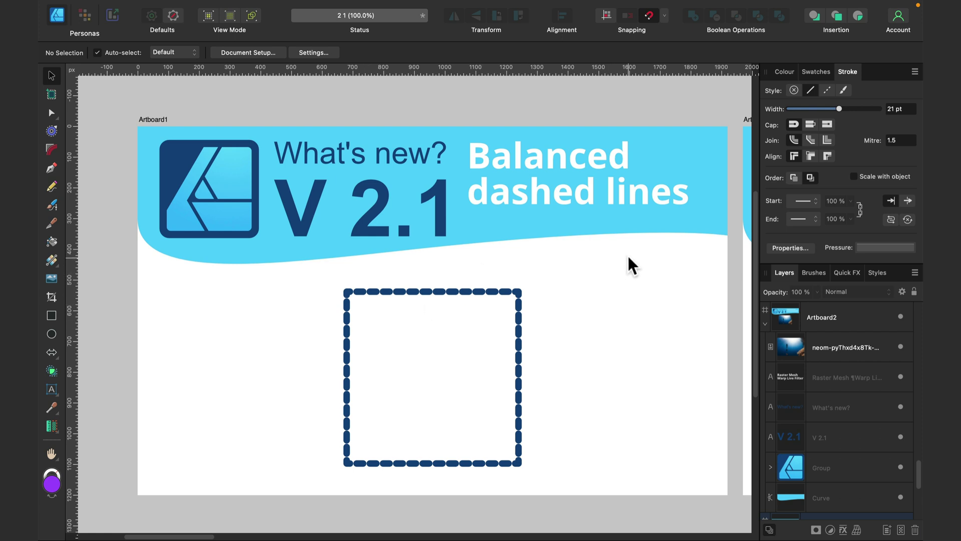
# Thin the square's stroke to 20 pt and start its dash pattern with 2, 5, 1.
pyautogui.click(498, 292)
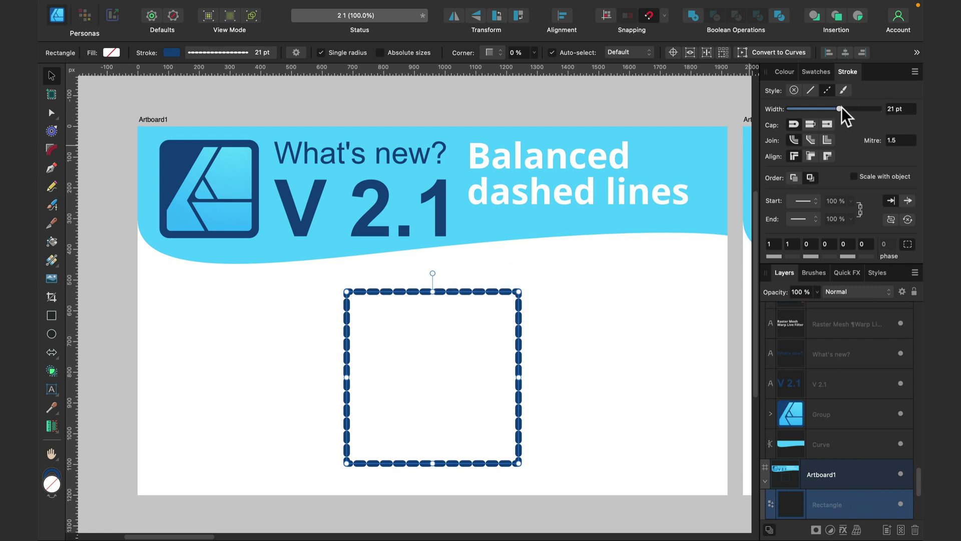
pyautogui.moveTo(841, 110)
pyautogui.mouseDown()
pyautogui.moveTo(822, 109)
pyautogui.moveTo(838, 109)
pyautogui.mouseUp()
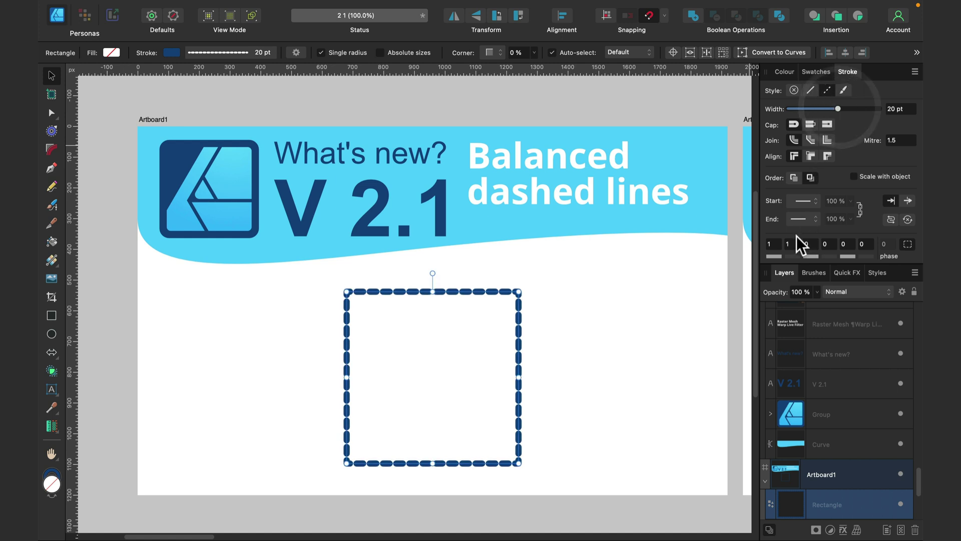
pyautogui.click(772, 244)
pyautogui.write('2')
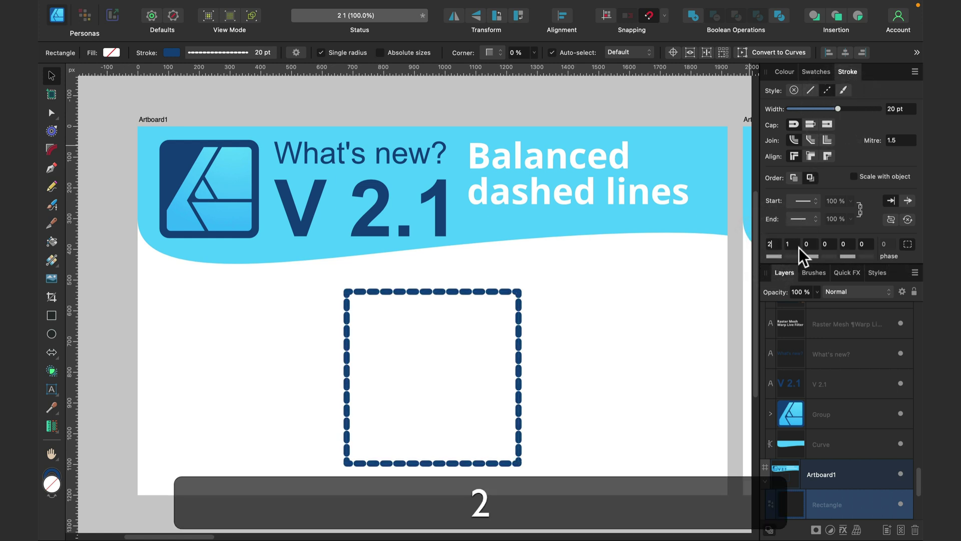
pyautogui.click(789, 244)
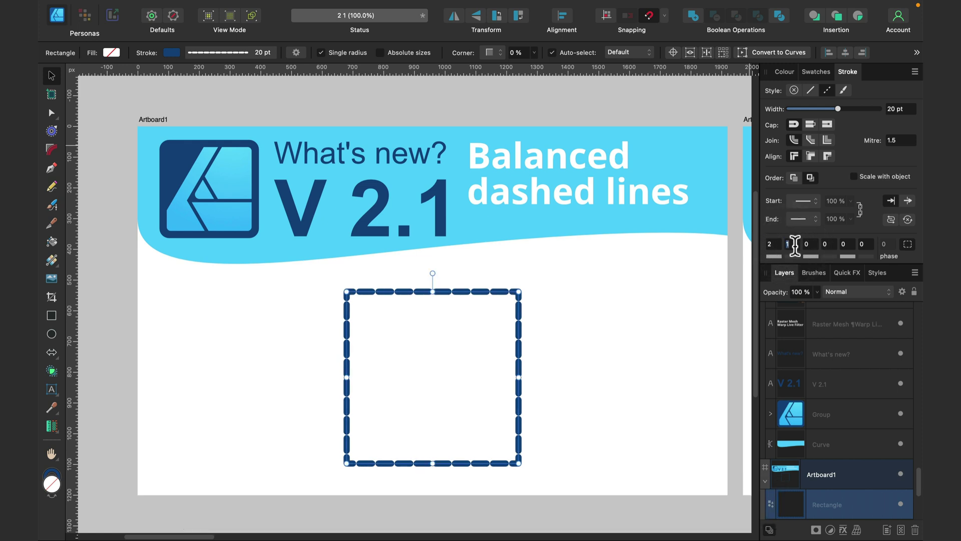
pyautogui.write('5')
pyautogui.click(806, 243)
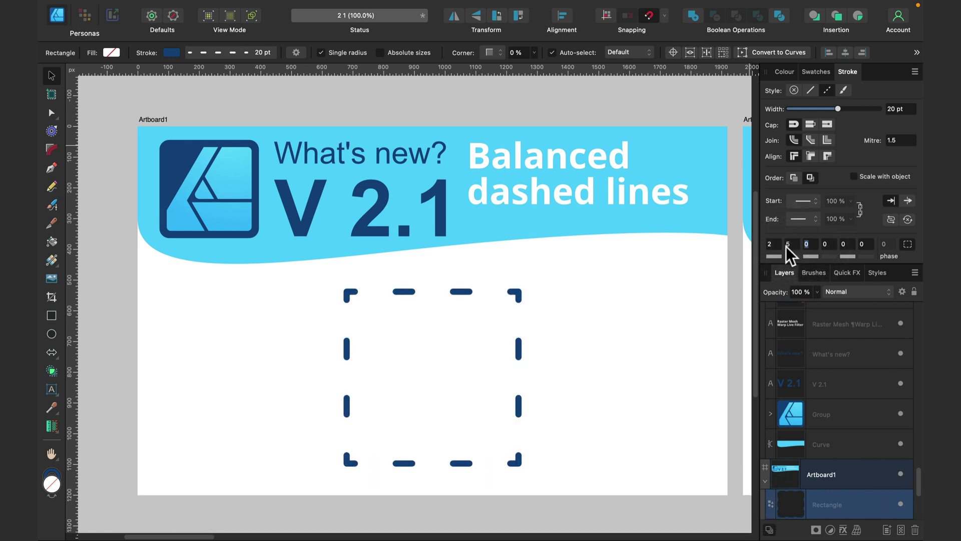
pyautogui.write('1')
# Finish the dash pattern with 1, 2, 2 and deselect to preview the mixed dashes.
pyautogui.click(824, 243)
pyautogui.write('1')
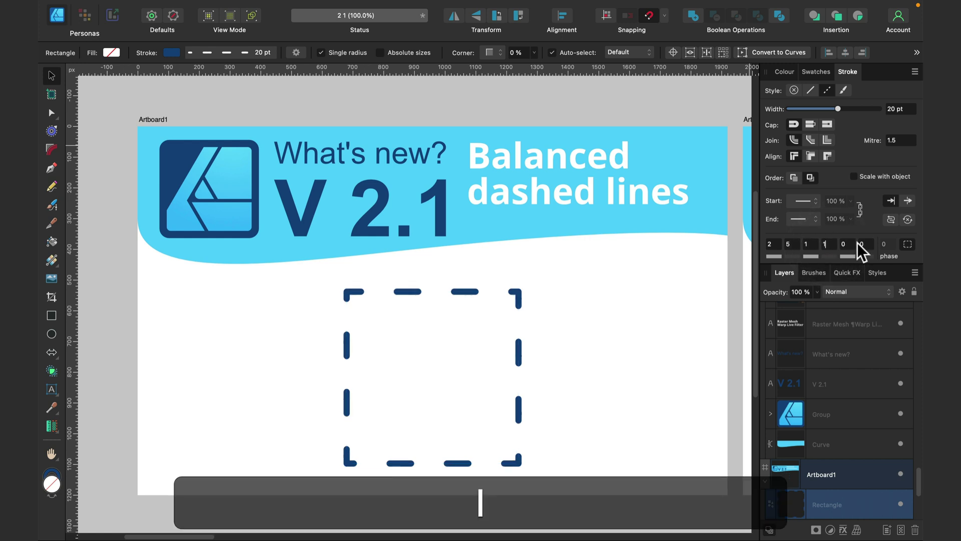
pyautogui.click(843, 244)
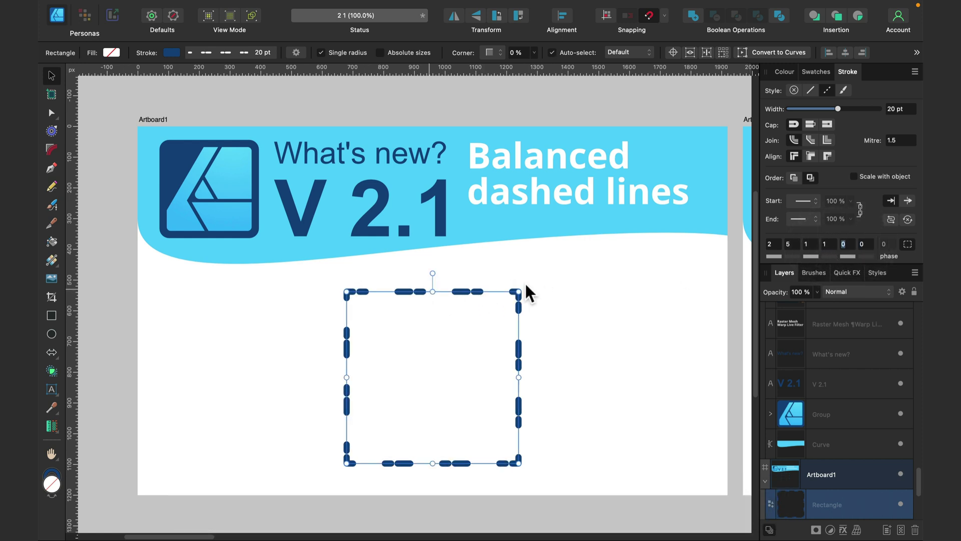
pyautogui.write('2')
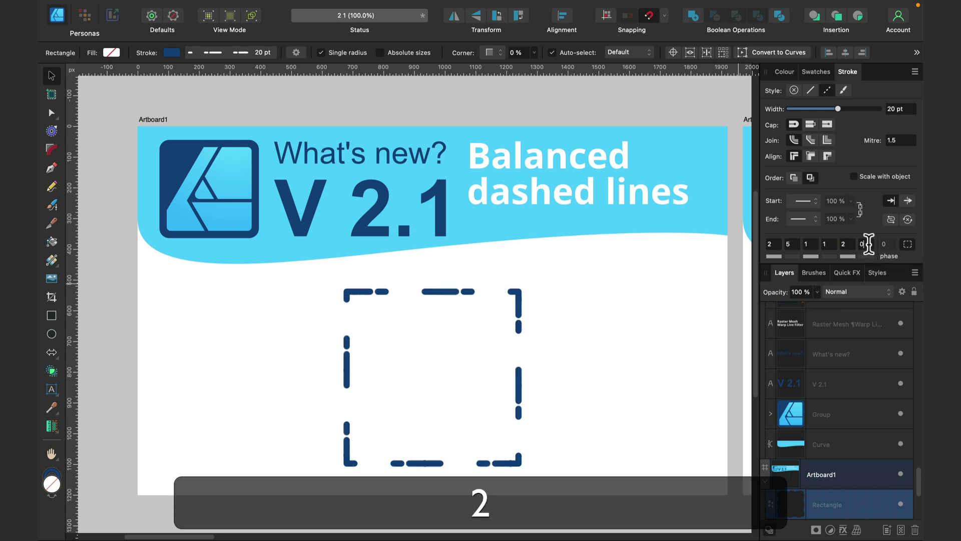
pyautogui.click(865, 243)
pyautogui.write('2')
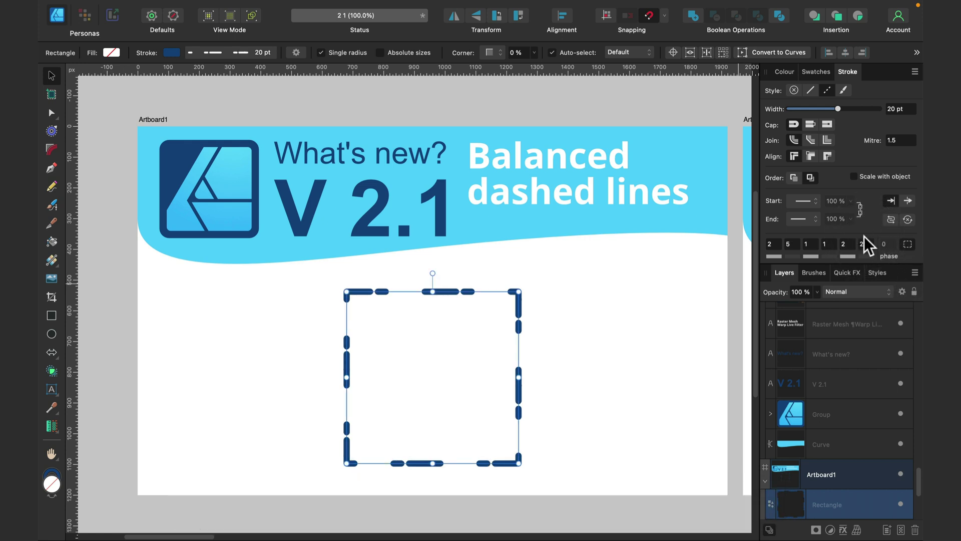
pyautogui.click(570, 294)
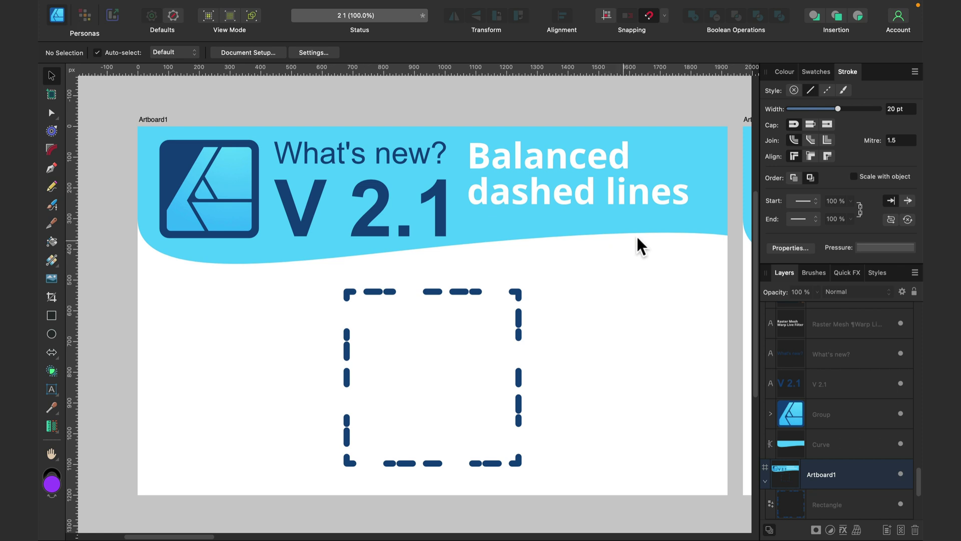
# Pan to Artboard2, select the diver photo, and switch to the Pixel persona.
pyautogui.press('space')
pyautogui.moveTo(671, 238); pyautogui.dragTo(321, 230)
pyautogui.moveTo(647, 265); pyautogui.dragTo(371, 280)
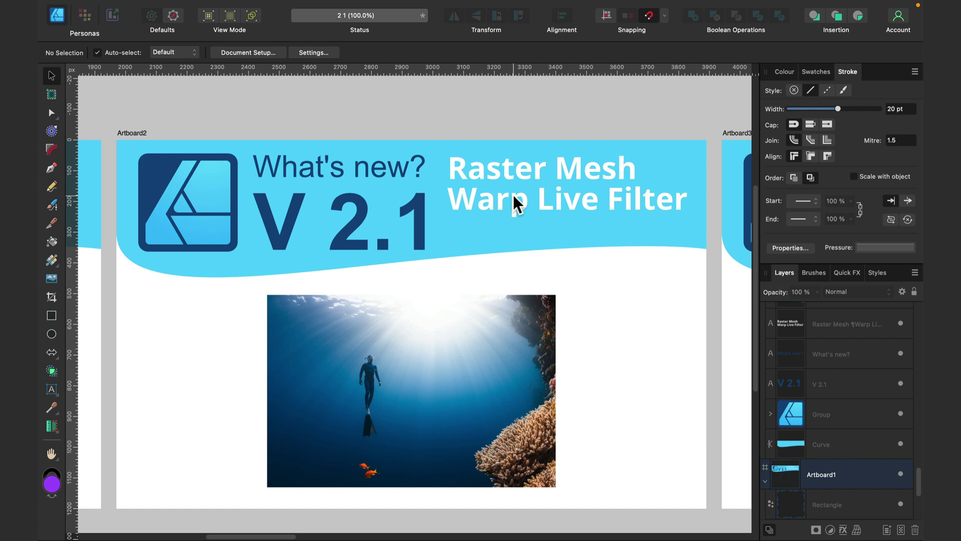
pyautogui.click(481, 341)
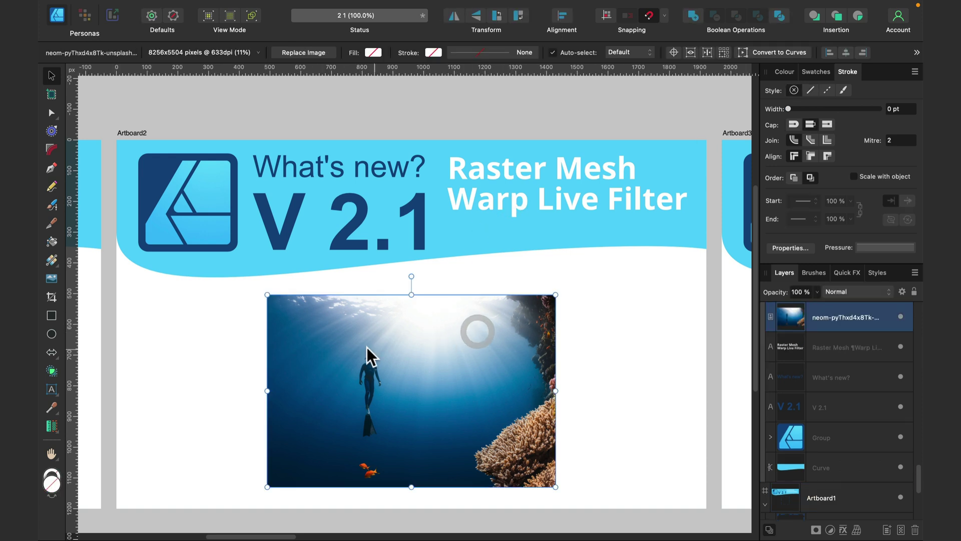
pyautogui.click(84, 15)
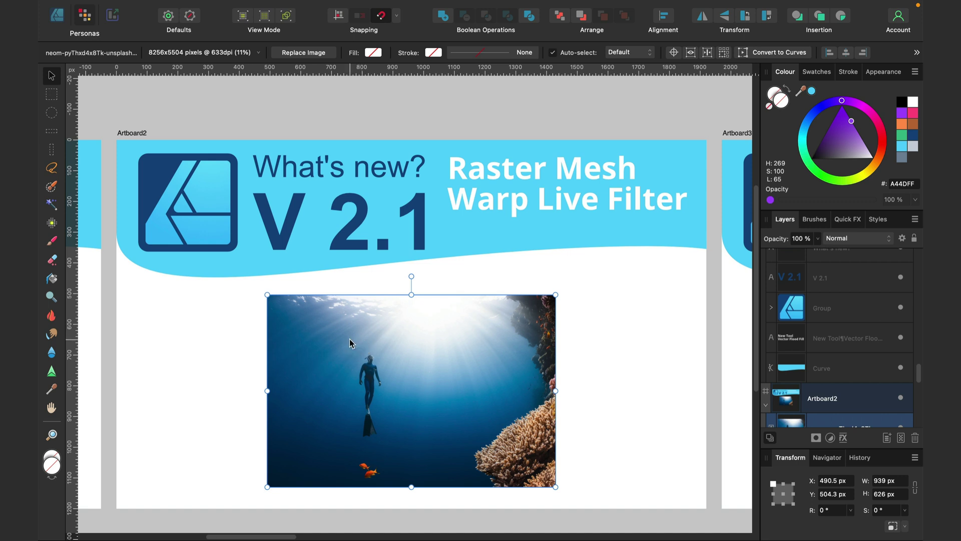
pyautogui.scroll(-4, 826, 345)
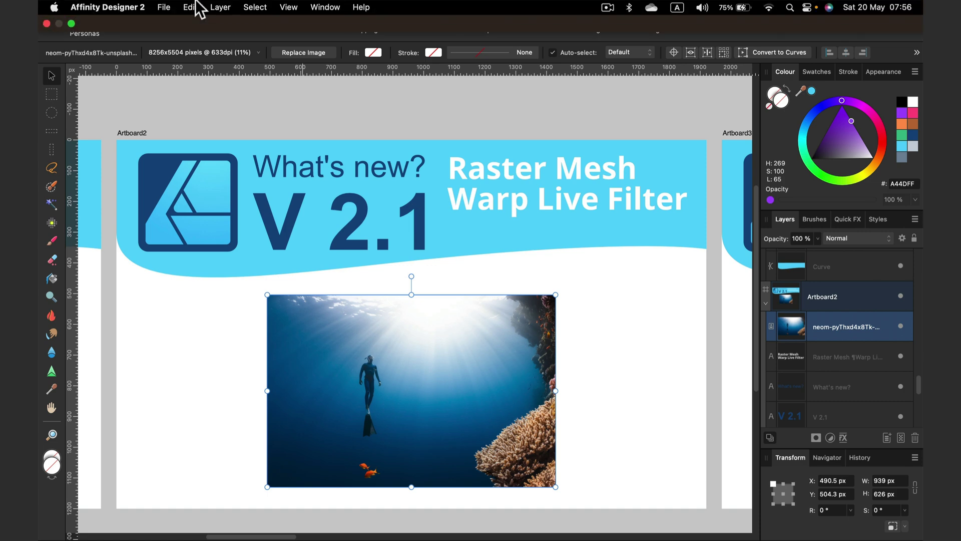
# Add a Mesh Warp live filter and drag its corners and a new node to bend the photo.
pyautogui.click(216, 7)
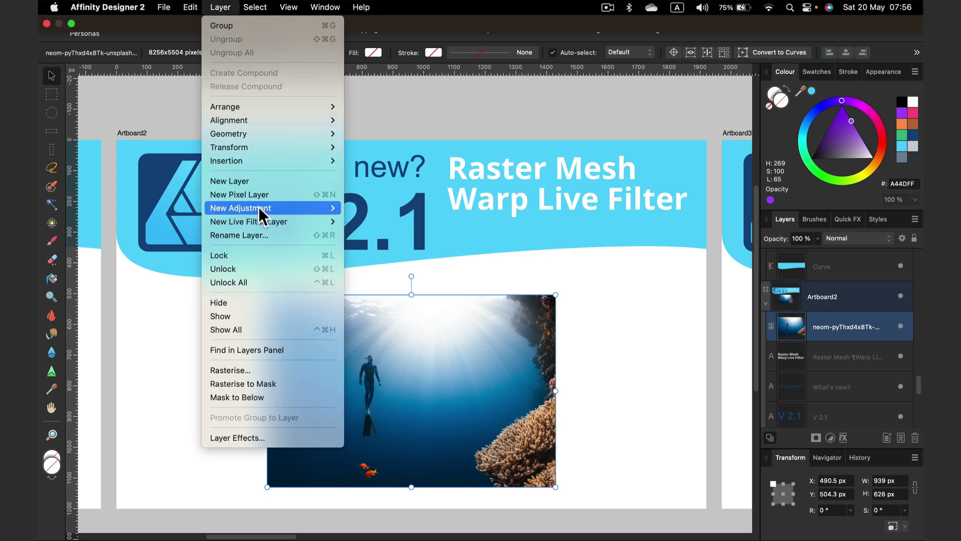
pyautogui.moveTo(259, 224)
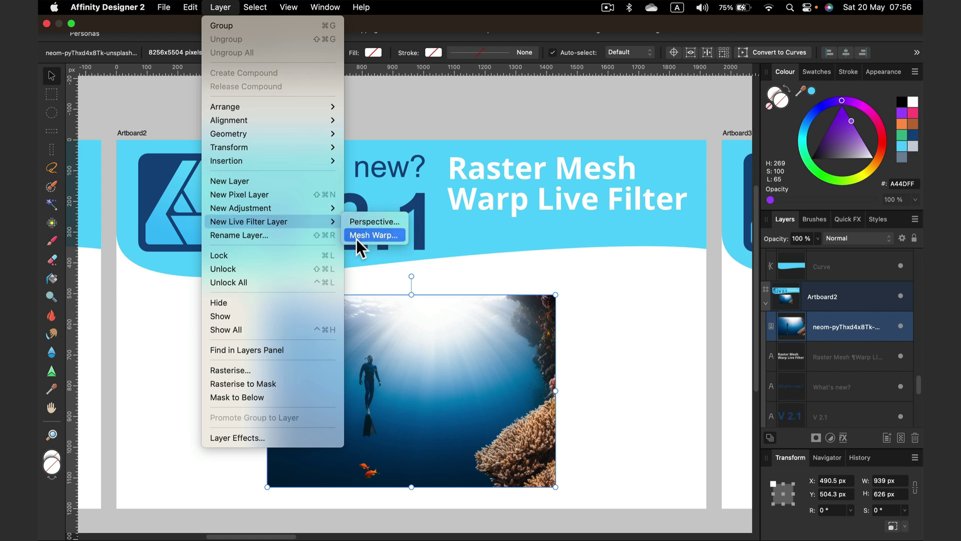
pyautogui.click(378, 235)
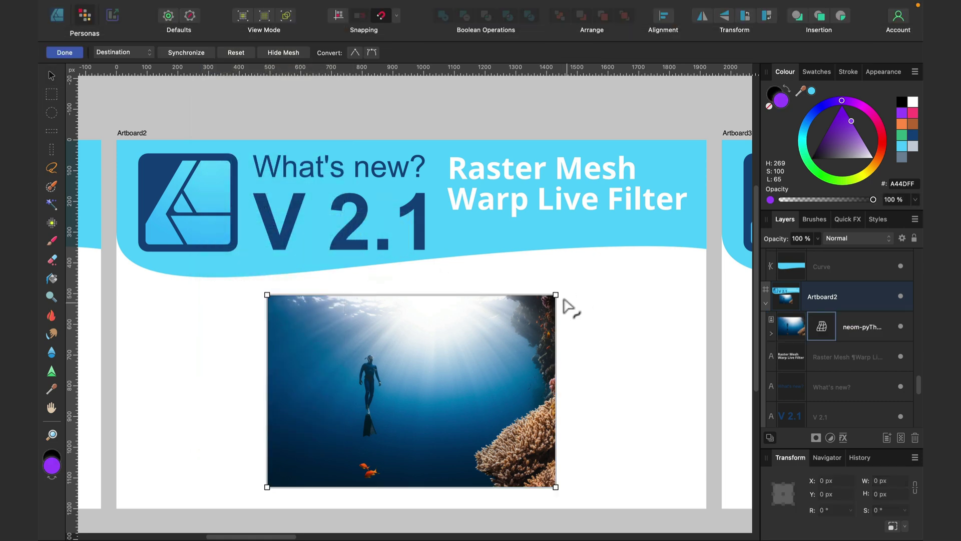
pyautogui.moveTo(555, 295); pyautogui.dragTo(440, 256)
pyautogui.moveTo(390, 233); pyautogui.dragTo(552, 321)
pyautogui.moveTo(463, 323); pyautogui.dragTo(408, 198)
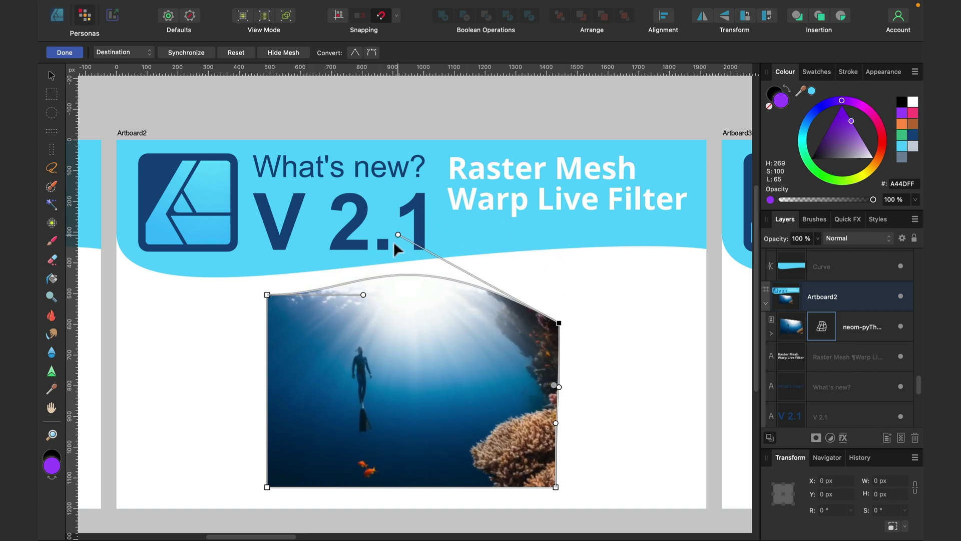
pyautogui.doubleClick(451, 372)
pyautogui.moveTo(450, 373); pyautogui.dragTo(477, 328)
pyautogui.click(575, 287)
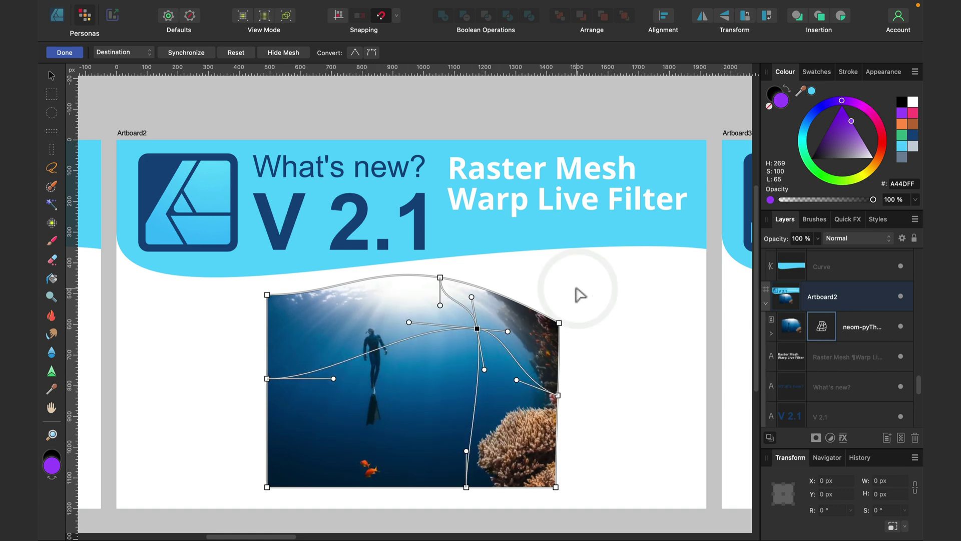
# Pan across to Artboard3 with the zigzag line and two blue bars.
pyautogui.press('space')
pyautogui.moveTo(686, 318); pyautogui.dragTo(197, 319)
pyautogui.moveTo(627, 360); pyautogui.dragTo(497, 340)
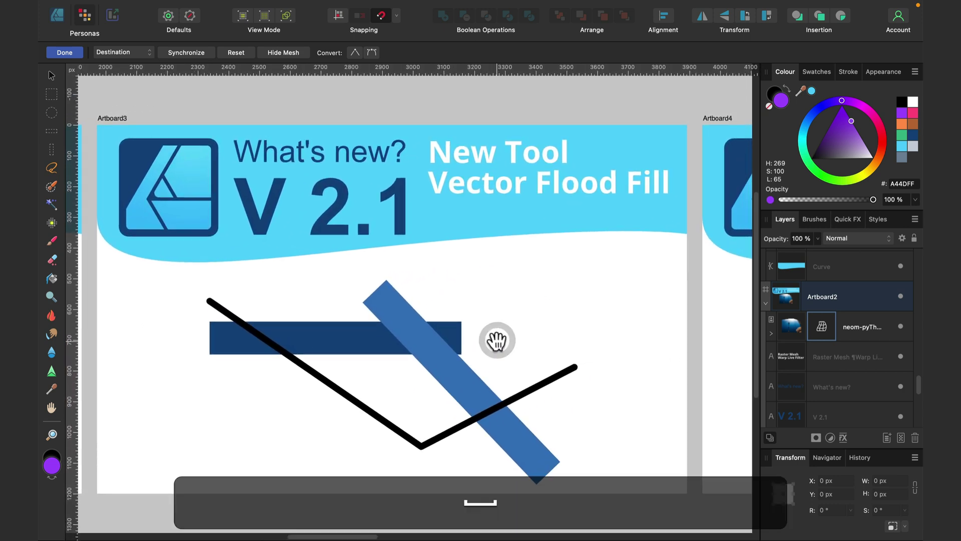
# Return to the vector Designer persona.
pyautogui.click(171, 275)
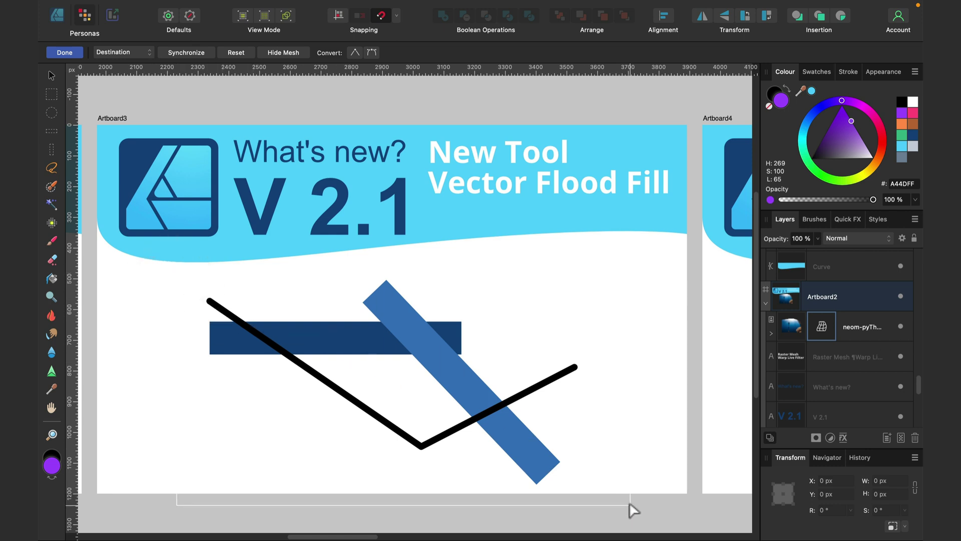
pyautogui.moveTo(630, 503); pyautogui.dragTo(629, 504)
pyautogui.click(520, 434)
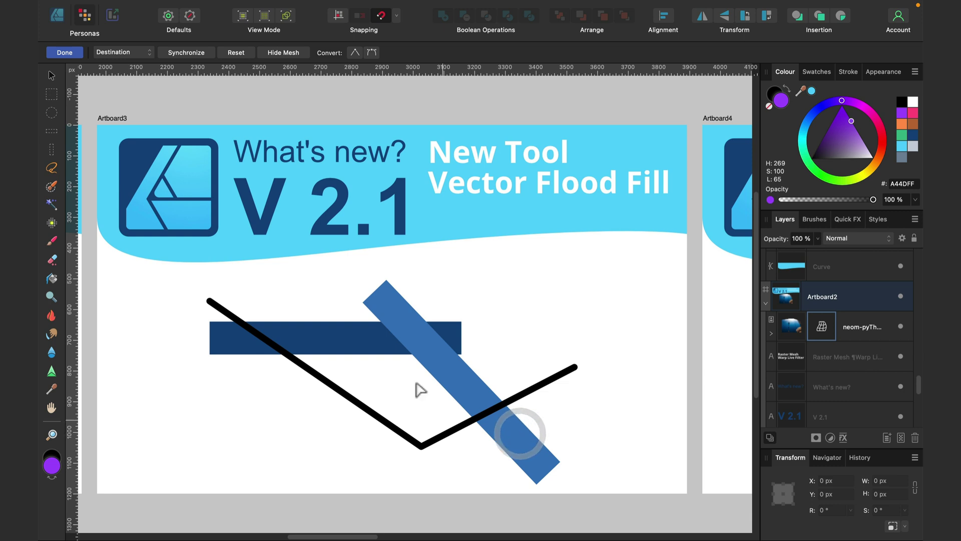
pyautogui.click(62, 15)
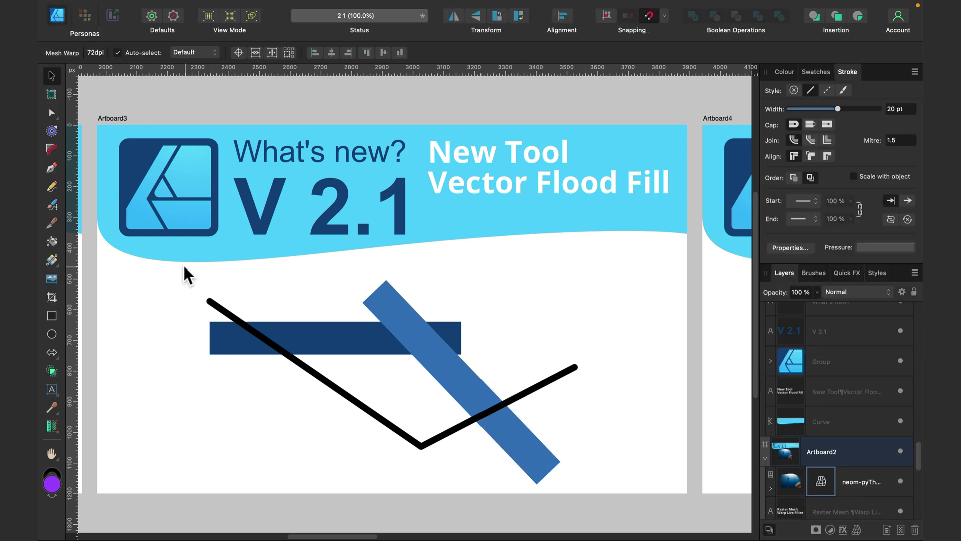
# Marquee-select both blue bars and the black zigzag line together.
pyautogui.moveTo(182, 266)
pyautogui.mouseDown()
pyautogui.moveTo(647, 526)
pyautogui.moveTo(640, 516)
pyautogui.mouseUp()
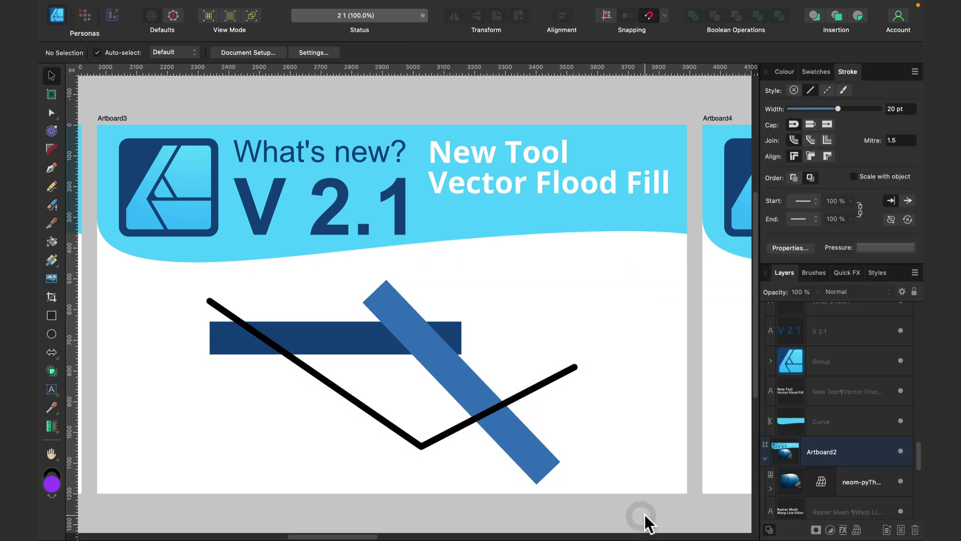
pyautogui.click(526, 431)
pyautogui.moveTo(630, 254); pyautogui.dragTo(168, 536)
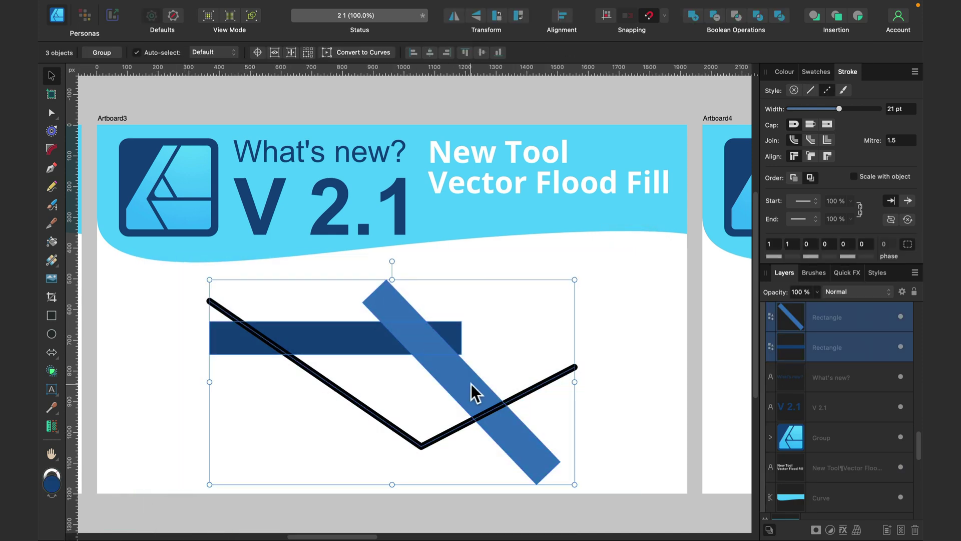
# Vector-flood-fill the bars' overlap and the line-enclosed area red, then deselect.
pyautogui.click(52, 243)
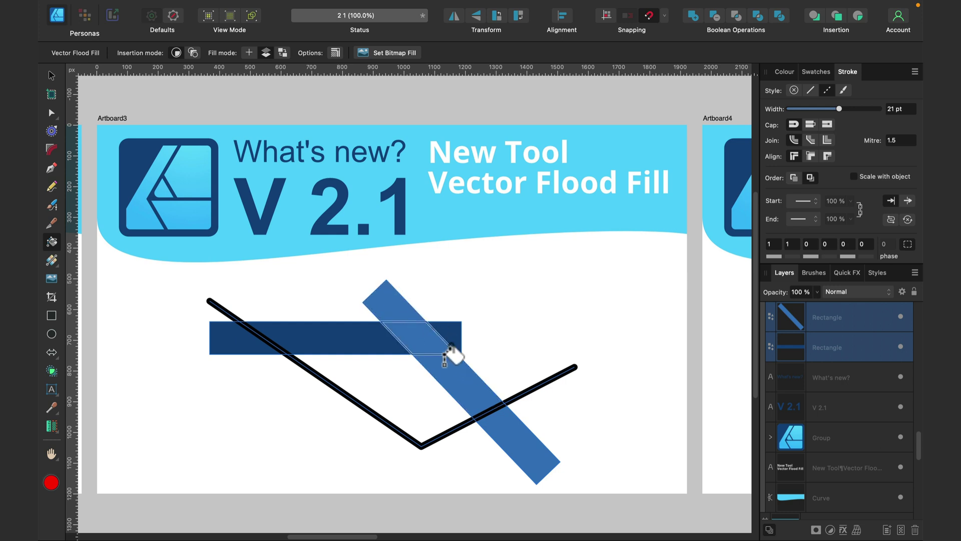
pyautogui.click(419, 335)
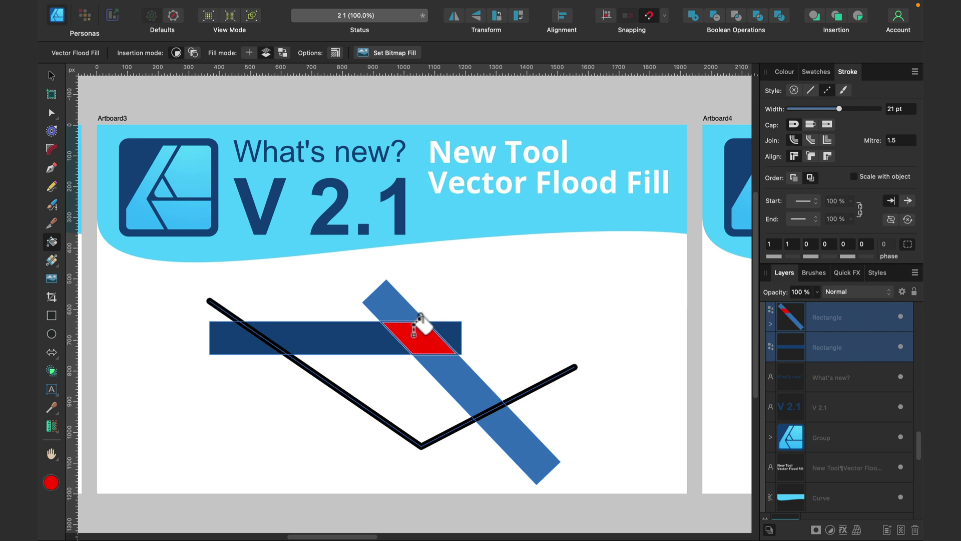
pyautogui.click(400, 384)
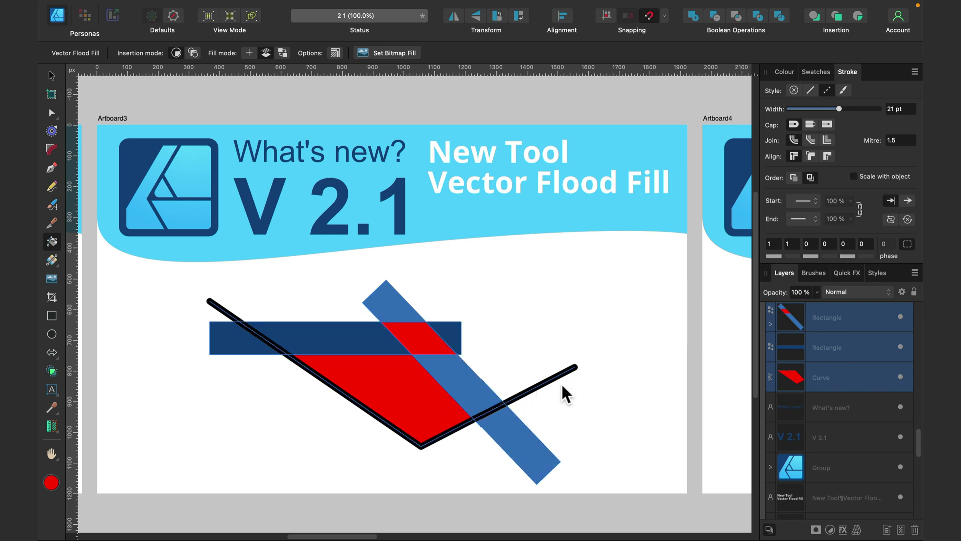
pyautogui.click(49, 73)
pyautogui.click(175, 299)
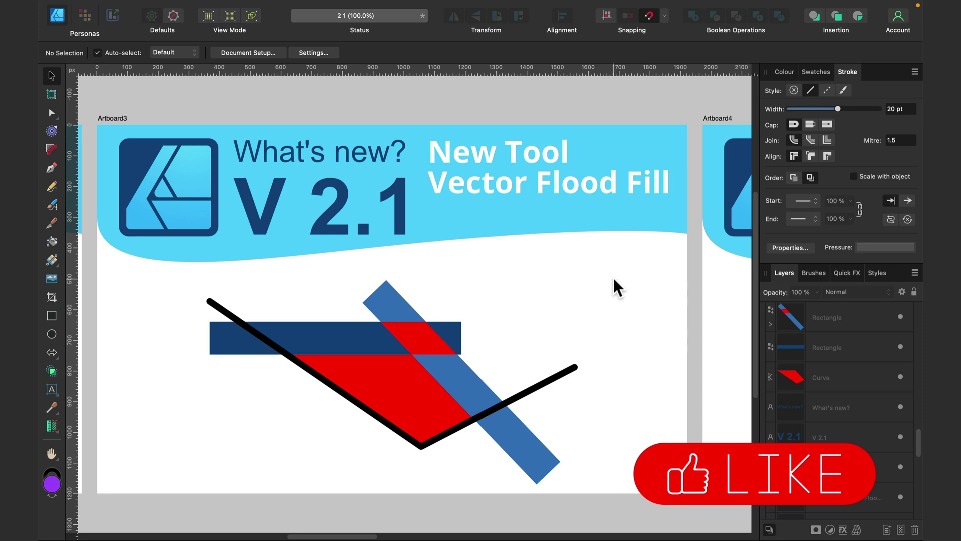
# Pan to Artboard4 with the blue double-headed arrow.
pyautogui.press('space')
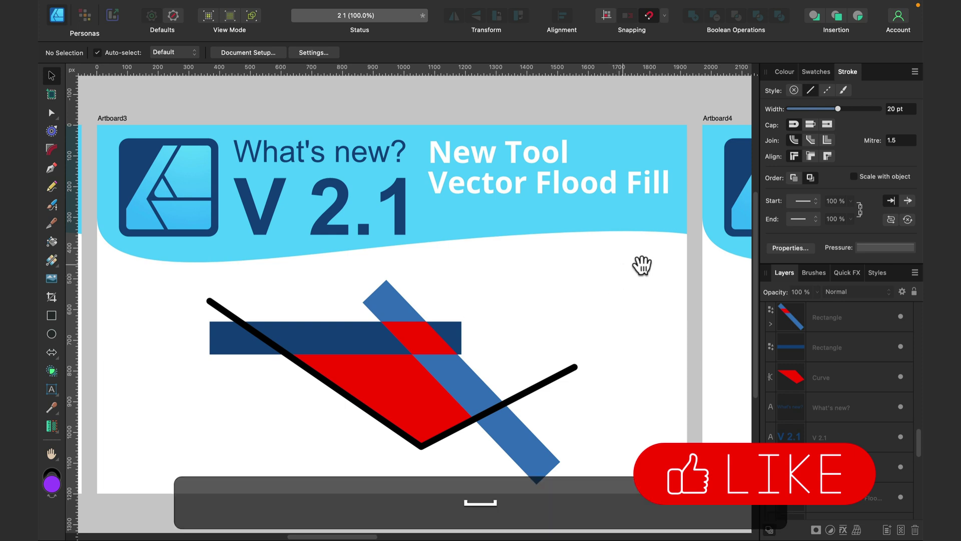
pyautogui.moveTo(657, 262); pyautogui.dragTo(384, 253)
pyautogui.moveTo(616, 274); pyautogui.dragTo(369, 277)
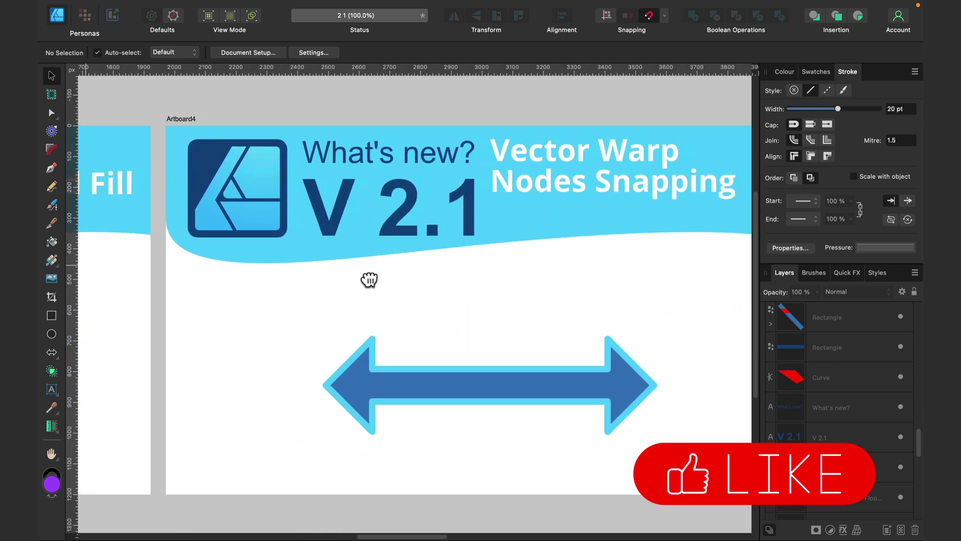
pyautogui.moveTo(647, 296); pyautogui.dragTo(591, 295)
# Select the blue double arrow and apply an Arc - Vertical warp group to it.
pyautogui.press('space')
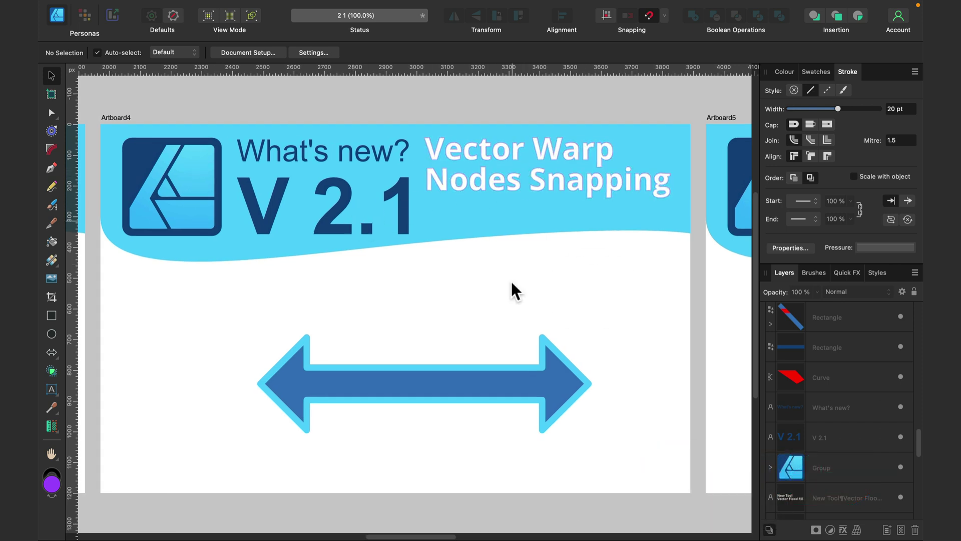
pyautogui.click(558, 387)
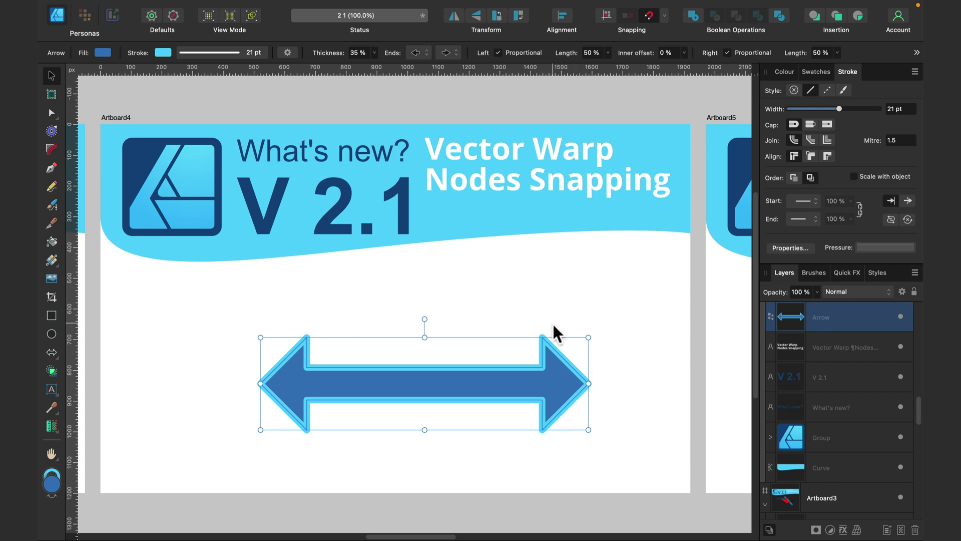
pyautogui.click(857, 529)
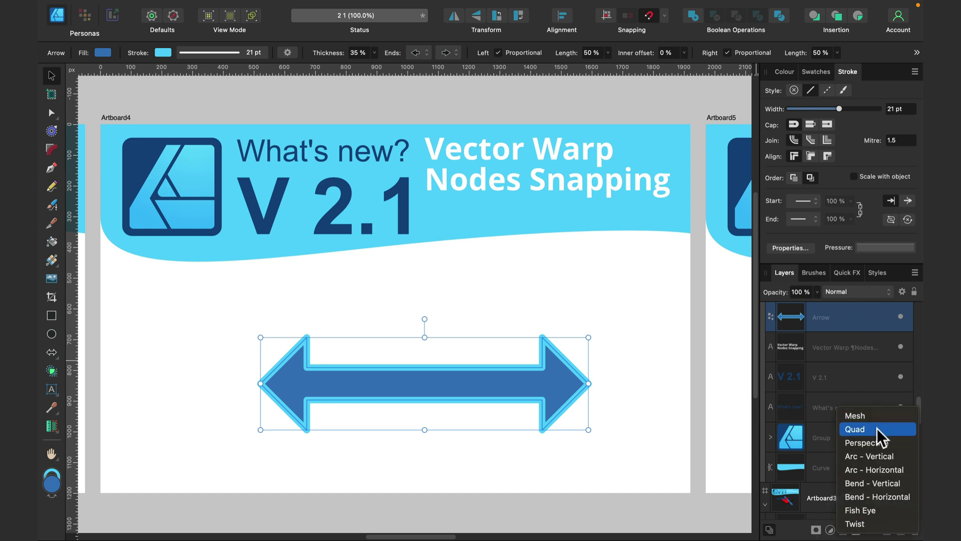
pyautogui.click(878, 457)
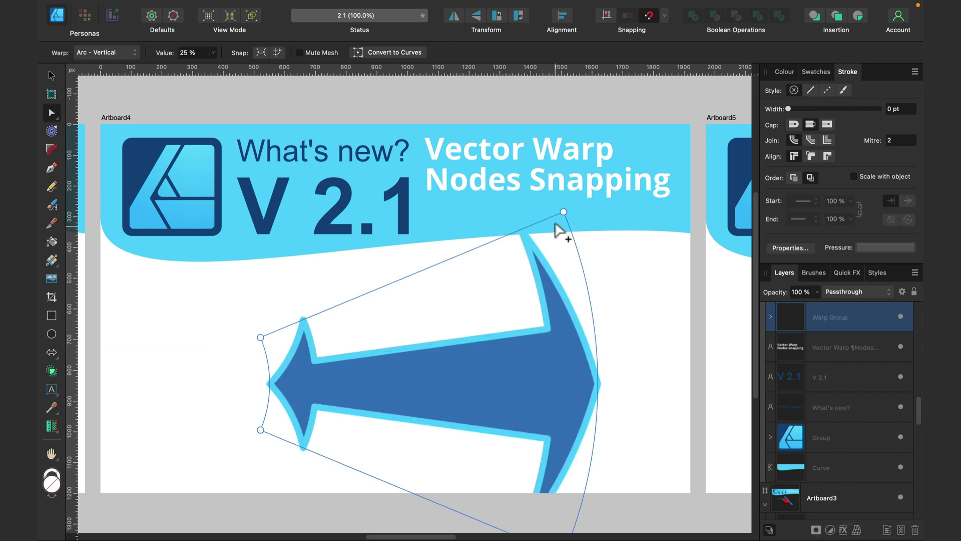
# Drag the warp corners and mesh nodes, adding one, to bend the arrow into a wavy arch.
pyautogui.moveTo(564, 212); pyautogui.dragTo(503, 260)
pyautogui.click(424, 350)
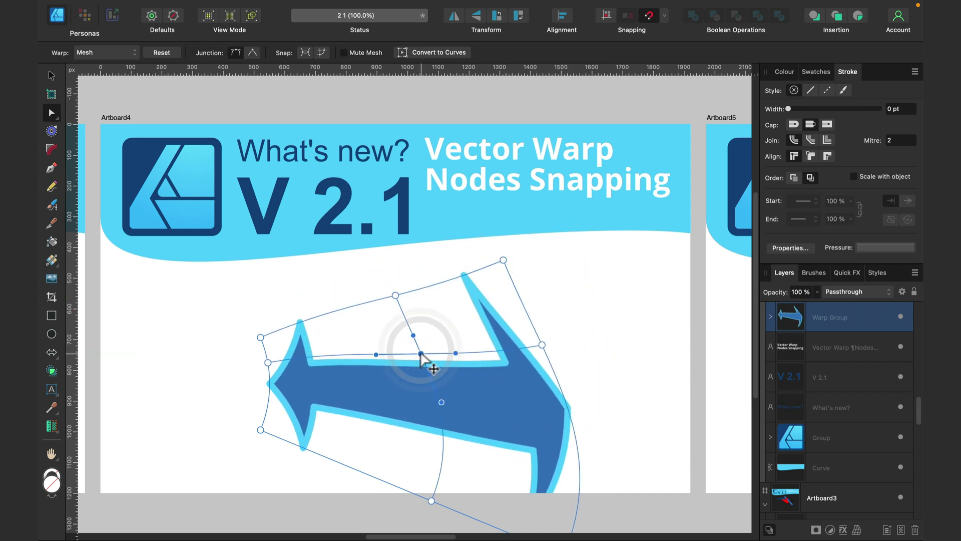
pyautogui.moveTo(424, 350); pyautogui.dragTo(403, 359)
pyautogui.moveTo(260, 430); pyautogui.dragTo(237, 446)
pyautogui.moveTo(268, 362); pyautogui.dragTo(230, 286)
pyautogui.moveTo(285, 260); pyautogui.dragTo(325, 288)
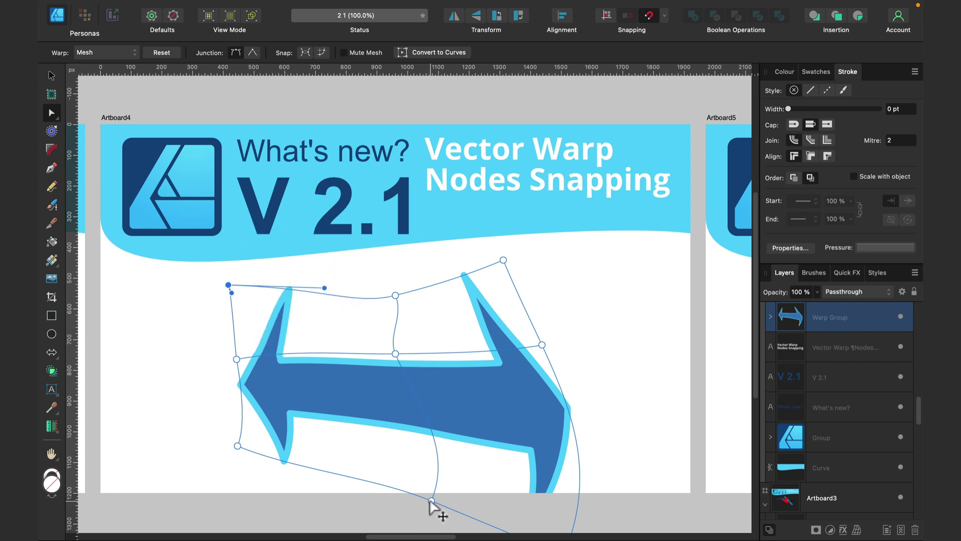
pyautogui.moveTo(432, 500); pyautogui.dragTo(395, 433)
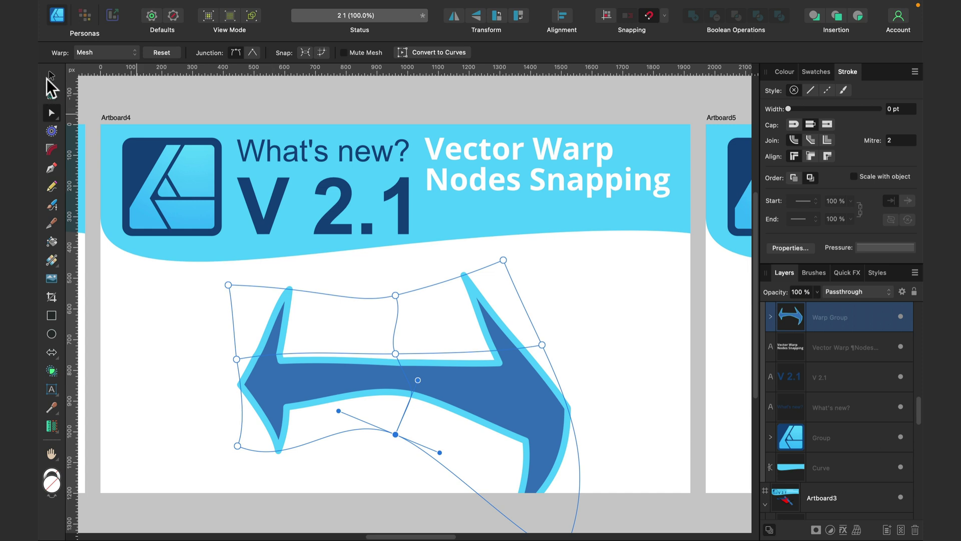
pyautogui.click(51, 75)
pyautogui.click(540, 274)
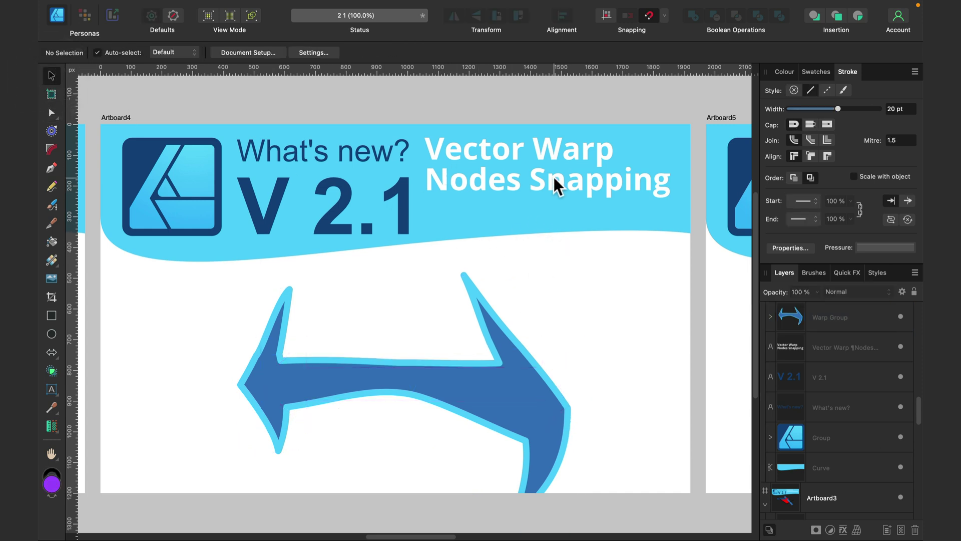
# Pan to Artboard5 with the overlapping purple, pink and orange circles.
pyautogui.press('space')
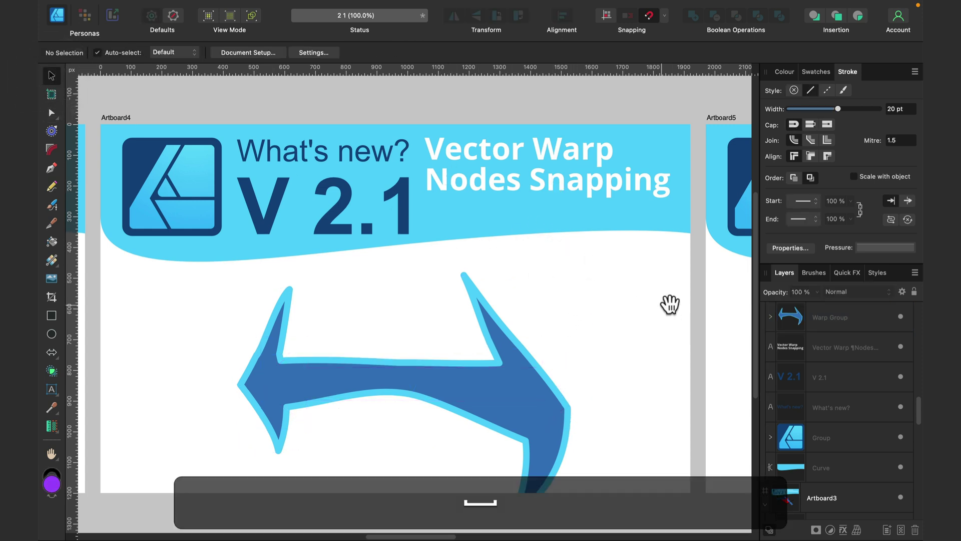
pyautogui.moveTo(669, 304); pyautogui.dragTo(302, 287)
pyautogui.moveTo(542, 292); pyautogui.dragTo(369, 305)
pyautogui.moveTo(667, 317); pyautogui.dragTo(596, 326)
pyautogui.press('space')
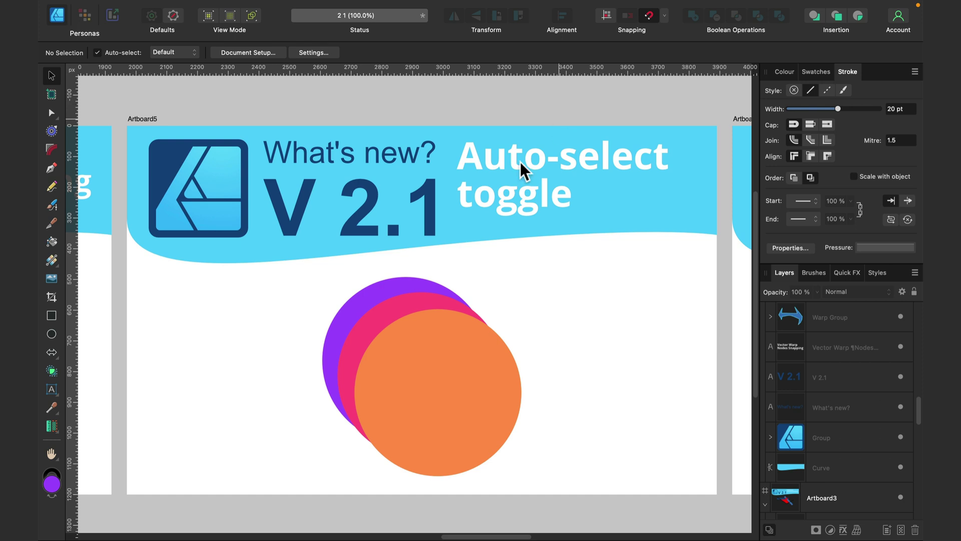
# Click-select the orange and purple circles, the V 2.1 logo and the text objects on the canvas.
pyautogui.click(440, 359)
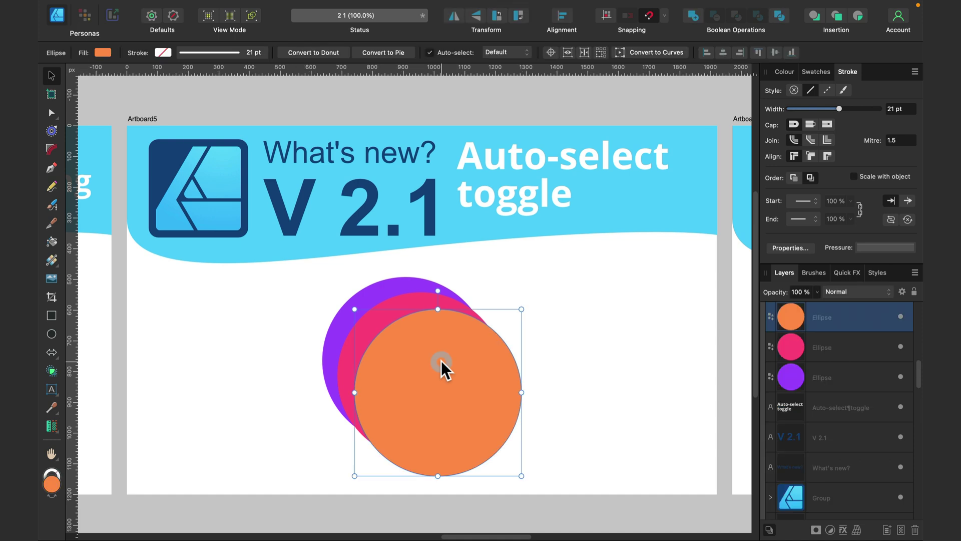
pyautogui.click(415, 297)
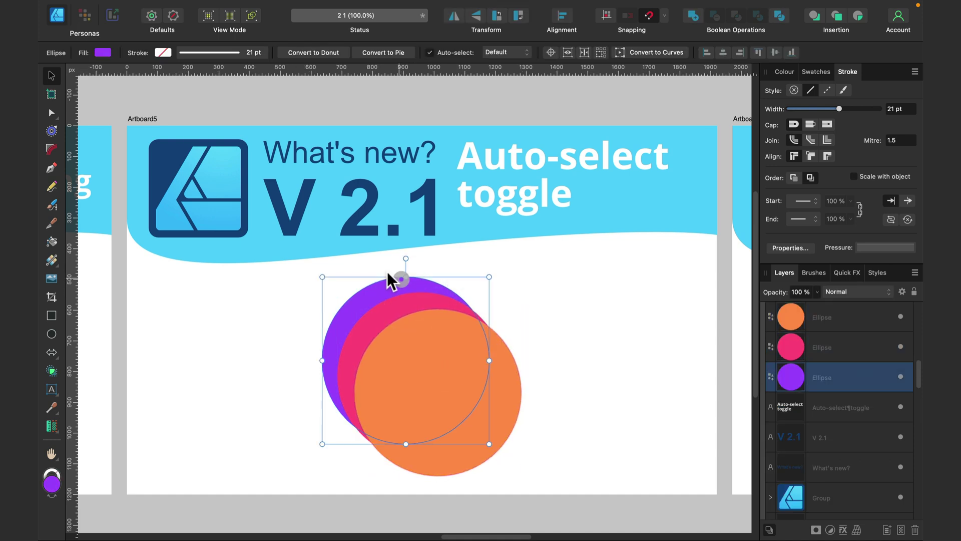
pyautogui.click(192, 181)
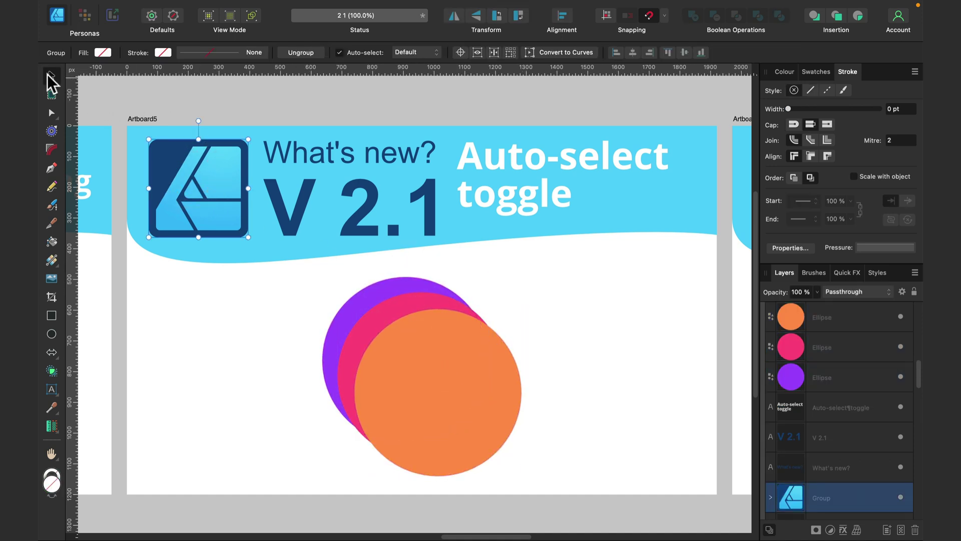
pyautogui.click(349, 157)
pyautogui.click(362, 201)
pyautogui.click(458, 350)
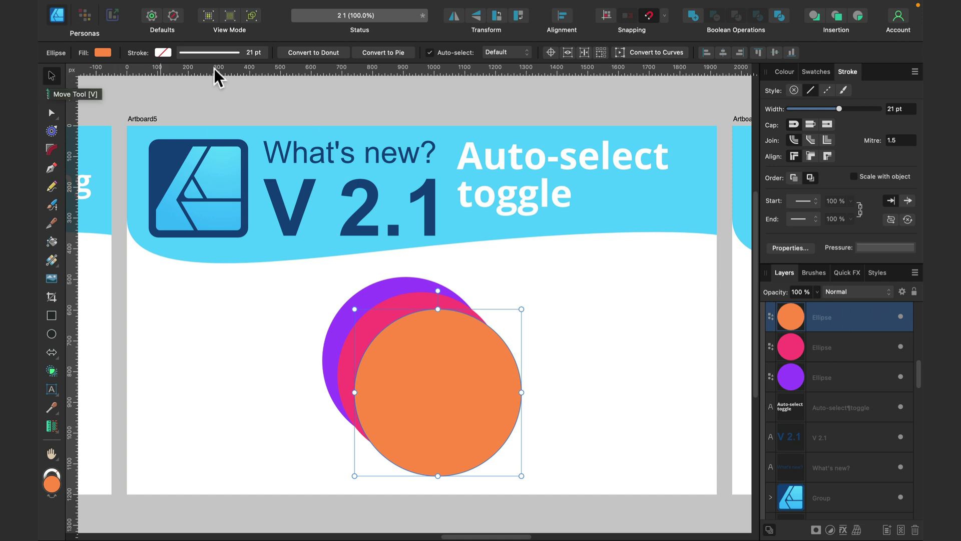
# Turn off automatic selection on click.
pyautogui.click(429, 52)
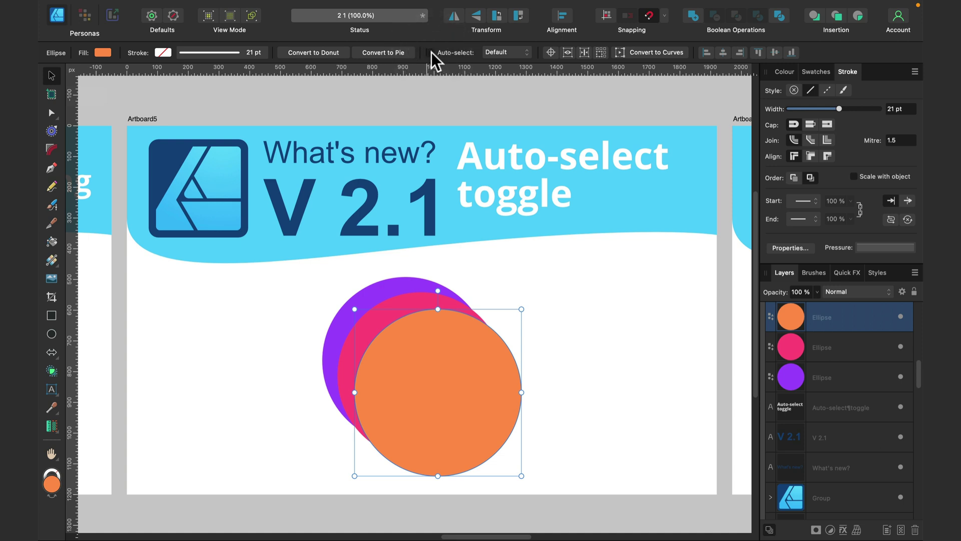
pyautogui.click(419, 297)
pyautogui.click(427, 205)
pyautogui.click(532, 155)
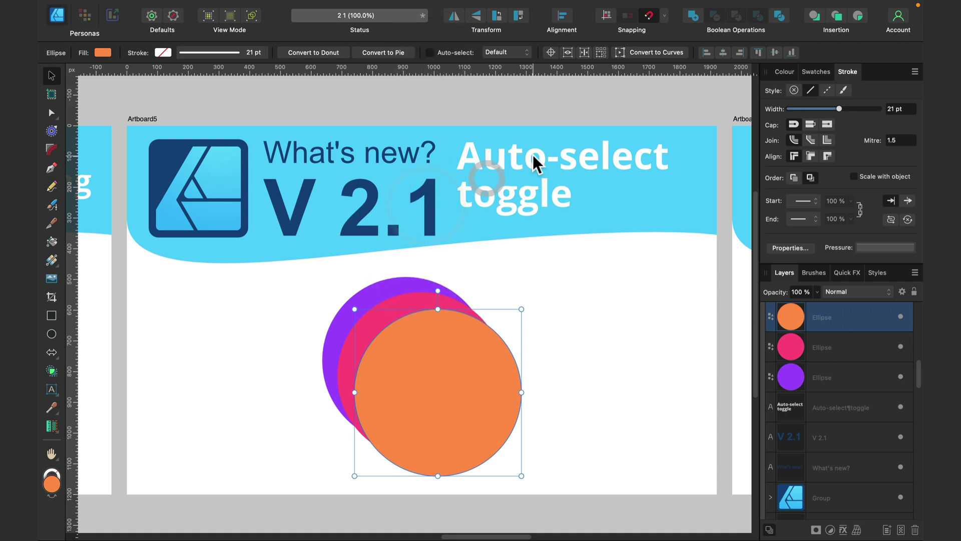
pyautogui.click(554, 198)
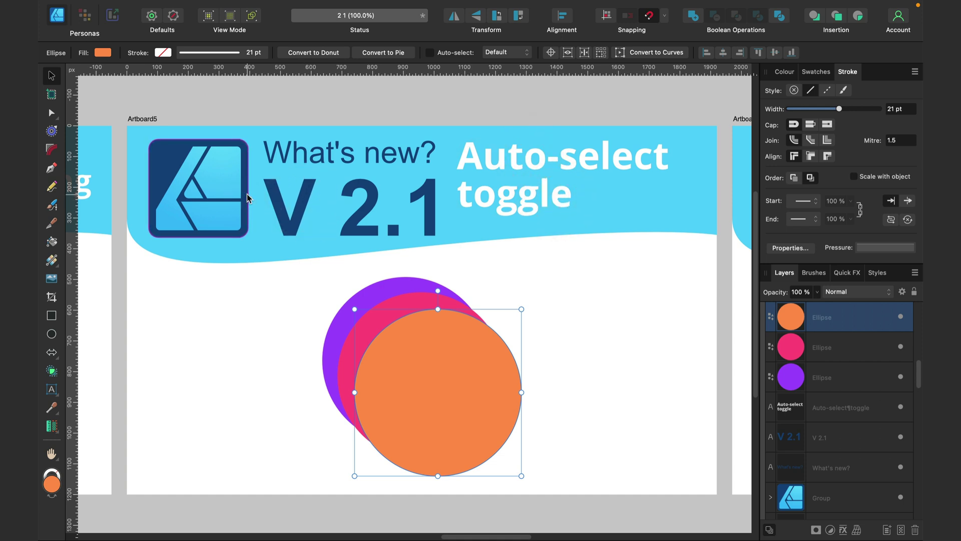
# Select the orange, pink and purple circle layers in turn, ending on the pink circle.
pyautogui.click(867, 347)
pyautogui.click(854, 376)
pyautogui.click(841, 313)
pyautogui.click(846, 345)
pyautogui.click(850, 373)
pyautogui.click(848, 400)
pyautogui.click(846, 373)
pyautogui.click(844, 339)
pyautogui.click(844, 311)
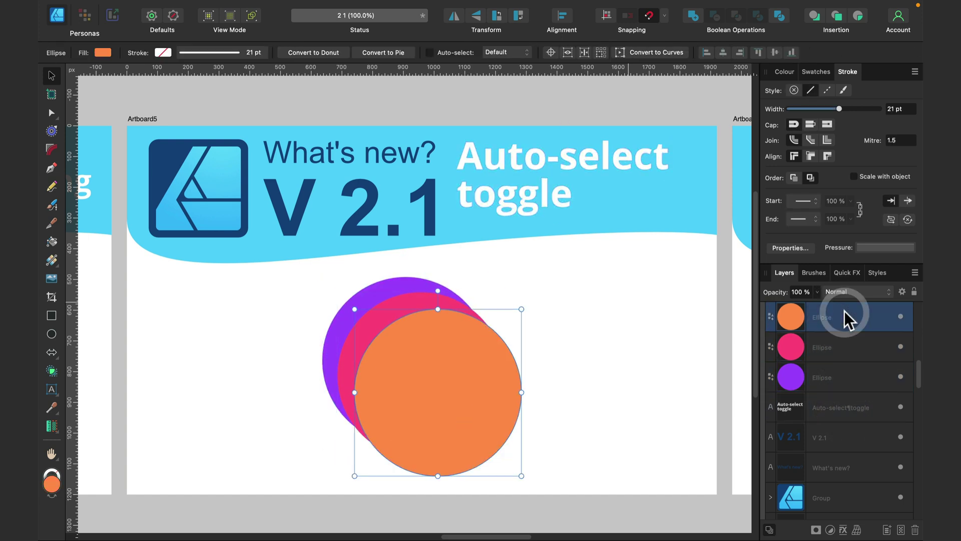
pyautogui.click(842, 341)
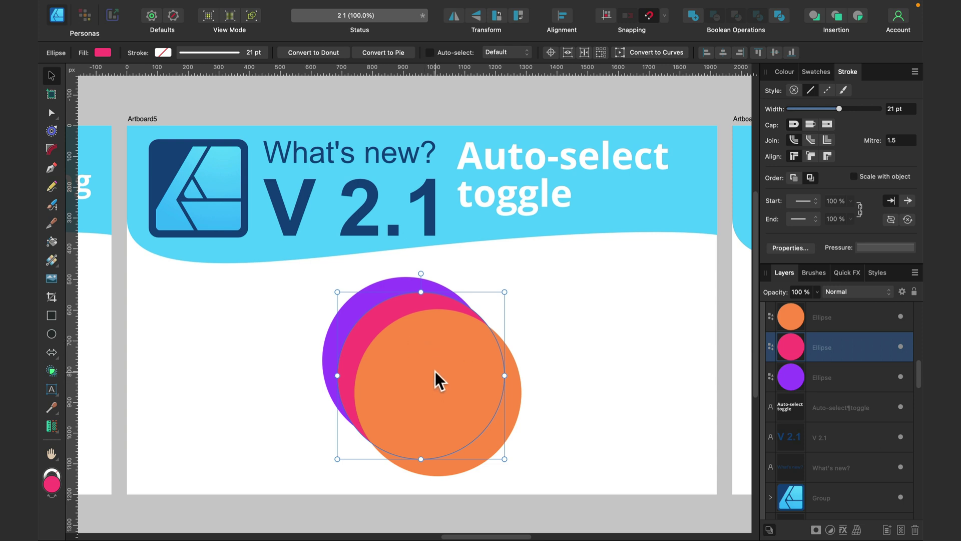
# Move the pink circle up and right over the orange and purple circles.
pyautogui.moveTo(434, 371); pyautogui.dragTo(466, 305)
pyautogui.press('super+z')
pyautogui.click(856, 322)
pyautogui.click(857, 373)
pyautogui.click(856, 342)
pyautogui.moveTo(476, 356)
pyautogui.mouseDown()
pyautogui.moveTo(691, 318)
pyautogui.moveTo(517, 341)
pyautogui.moveTo(485, 293)
pyautogui.moveTo(503, 359)
pyautogui.moveTo(464, 257)
pyautogui.moveTo(470, 347)
pyautogui.mouseUp()
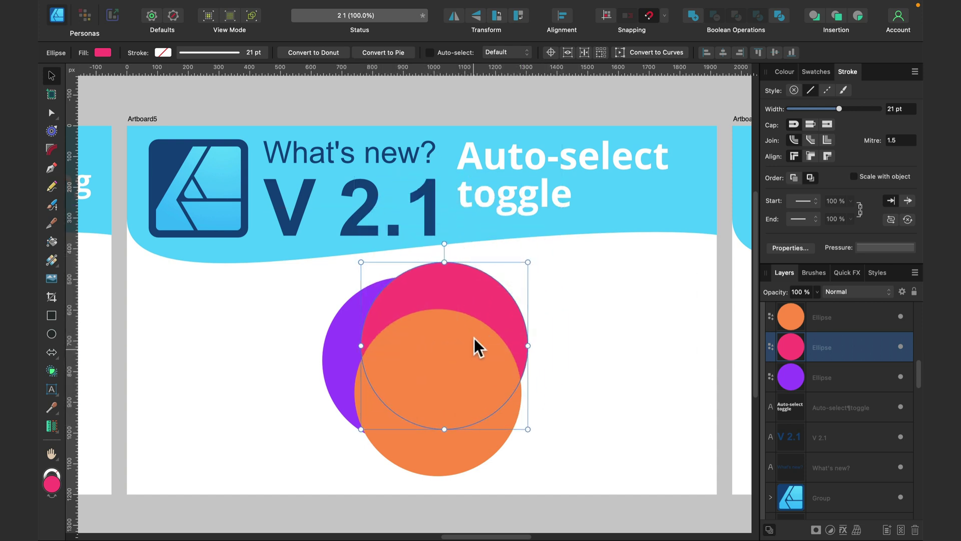
# Pan the canvas to Artboard6, the Double-click artboard rename artboard.
pyautogui.click(603, 309)
pyautogui.press('space')
pyautogui.moveTo(670, 281); pyautogui.dragTo(317, 292)
pyautogui.moveTo(579, 302); pyautogui.dragTo(376, 299)
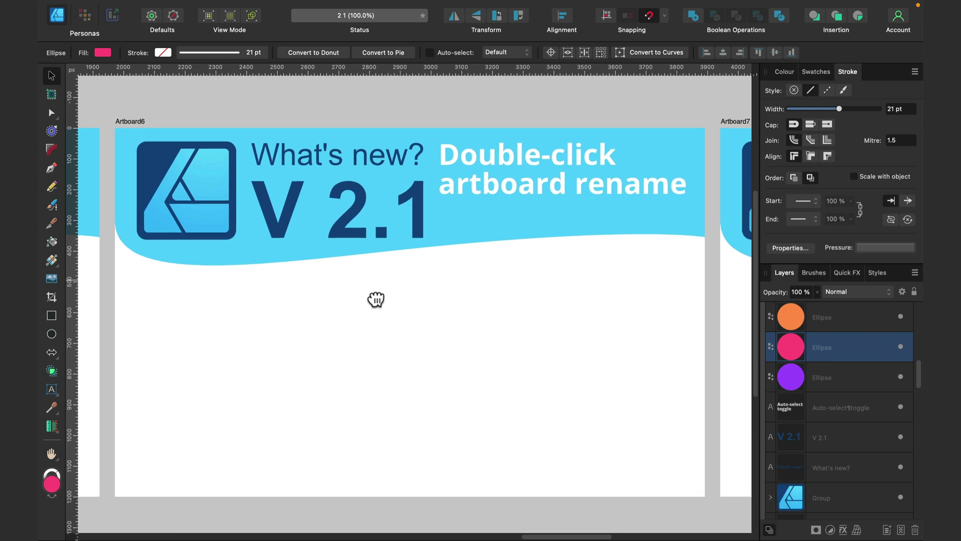
# Rename Artboard6 to 'Artboard6 New' from its label's rename field.
pyautogui.click(375, 293)
pyautogui.doubleClick(132, 122)
pyautogui.doubleClick(137, 119)
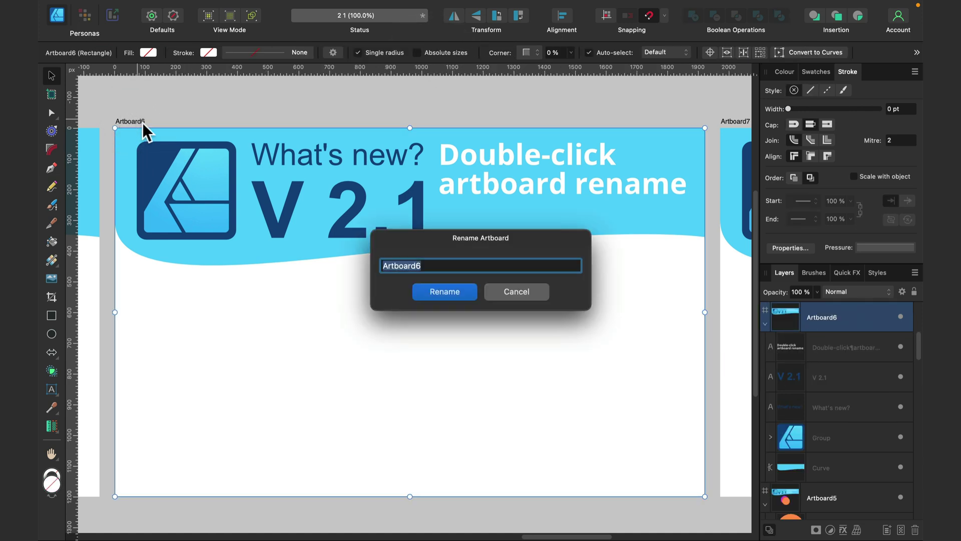
pyautogui.click(426, 265)
pyautogui.write('New')
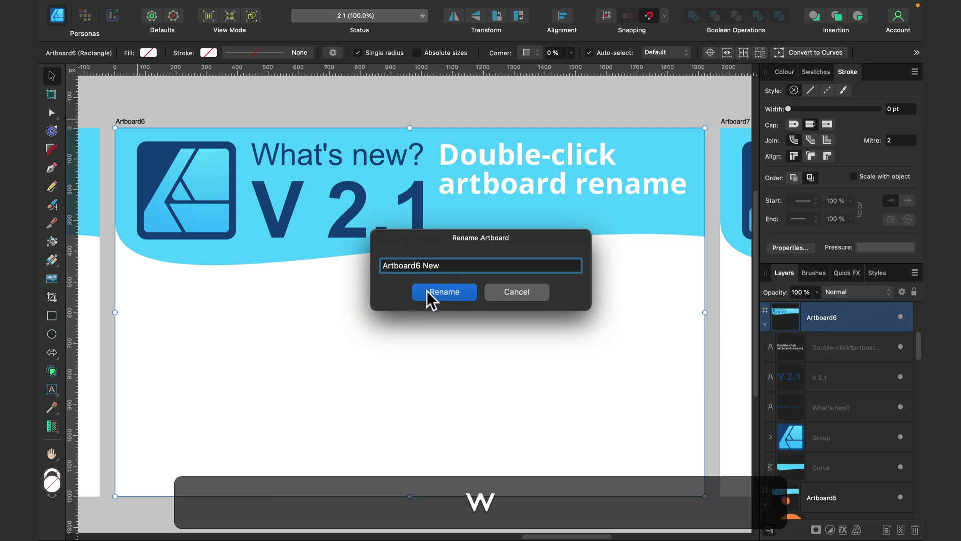
pyautogui.click(428, 292)
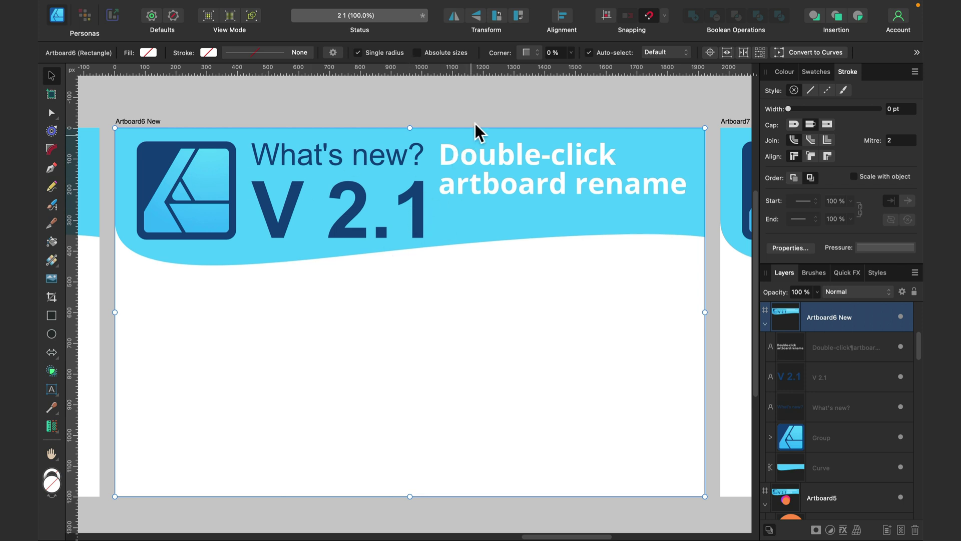
# Pan to Artboard7, 'Close All' added to File menu, and show Close All in the File menu.
pyautogui.click(479, 104)
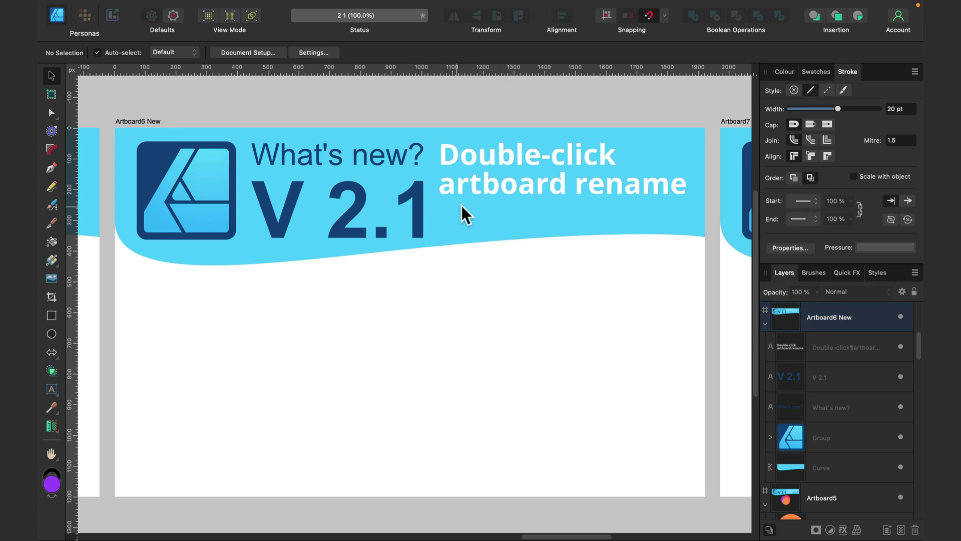
pyautogui.press('space')
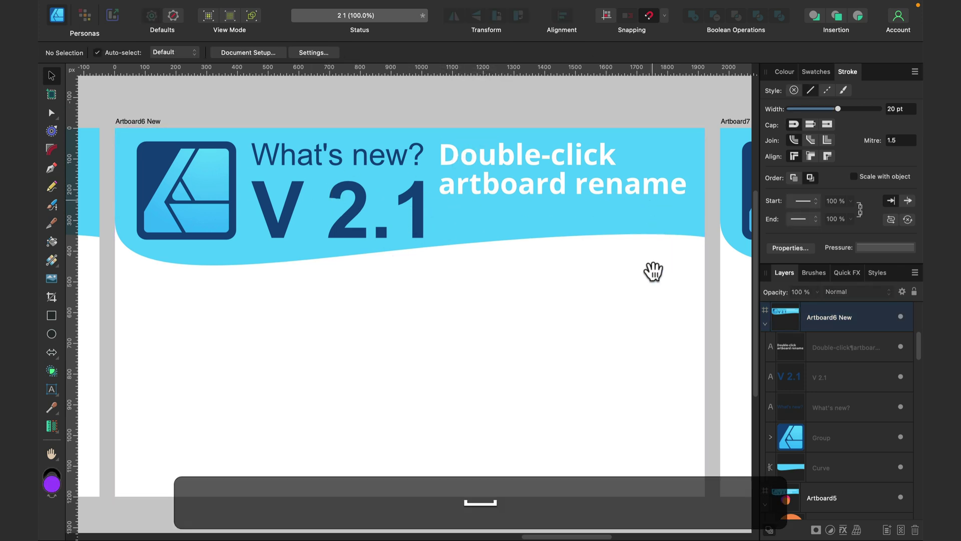
pyautogui.moveTo(650, 271); pyautogui.dragTo(319, 276)
pyautogui.moveTo(656, 315); pyautogui.dragTo(397, 307)
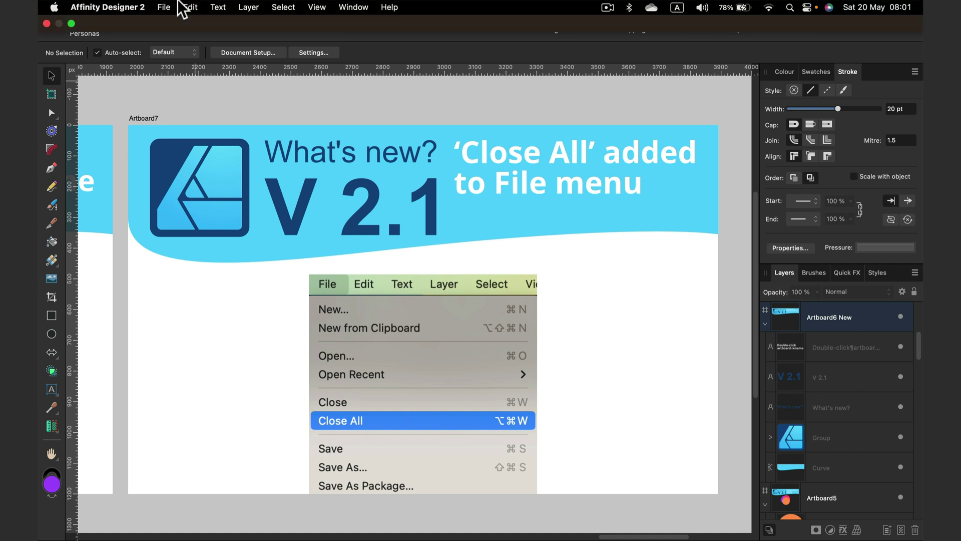
pyautogui.click(164, 6)
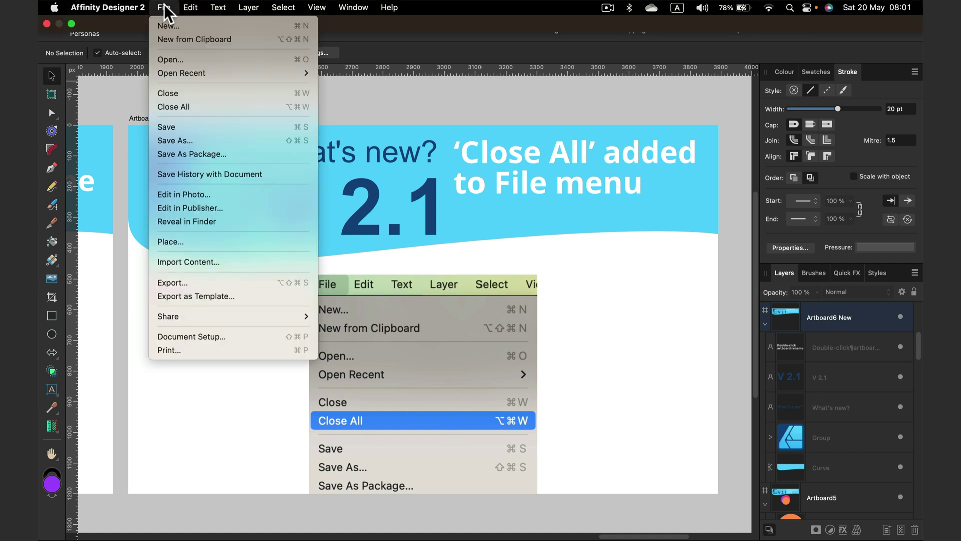
pyautogui.click(208, 107)
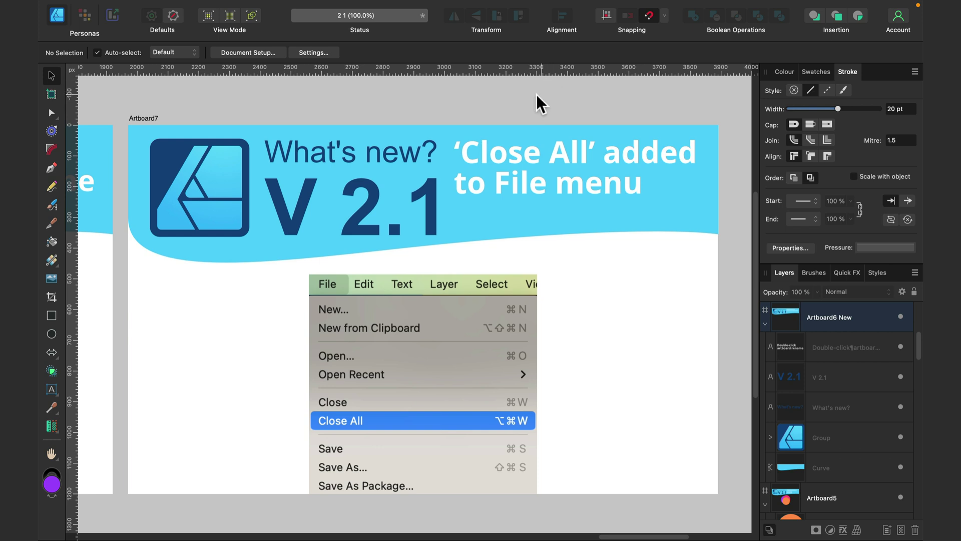
# Pan back past each artboard to Artboard1, Balanced dashed lines.
pyautogui.click(232, 197)
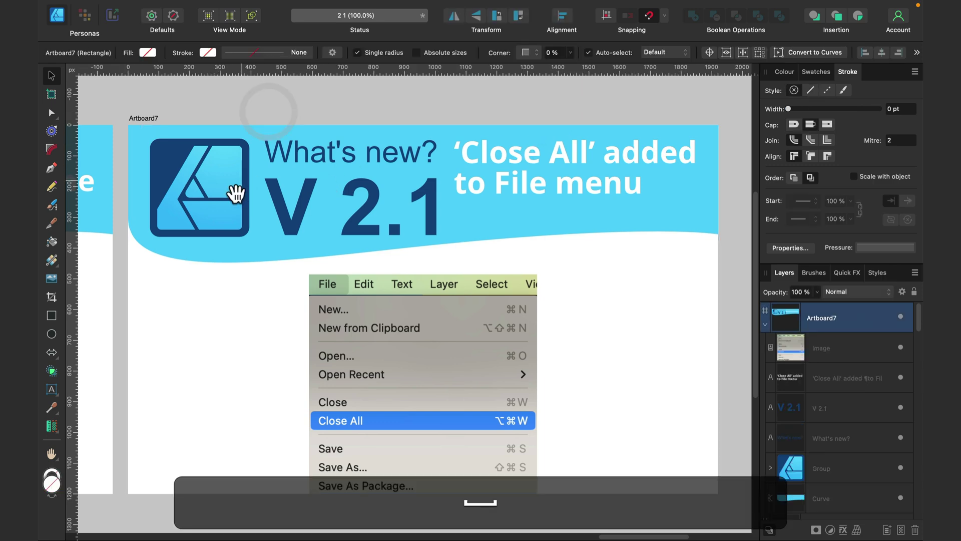
pyautogui.moveTo(232, 197); pyautogui.dragTo(577, 189)
pyautogui.moveTo(275, 208); pyautogui.dragTo(499, 196)
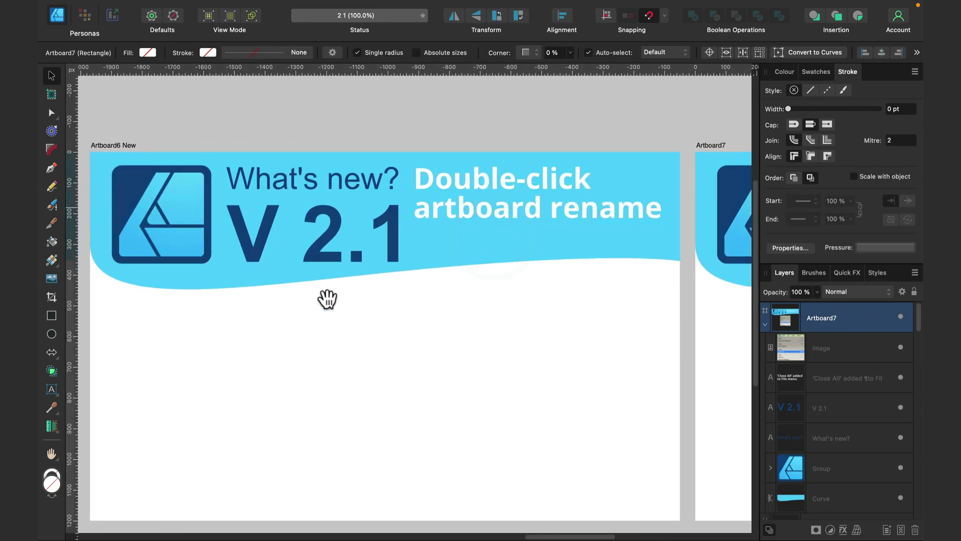
pyautogui.moveTo(310, 300); pyautogui.dragTo(740, 317)
pyautogui.moveTo(437, 339); pyautogui.dragTo(554, 321)
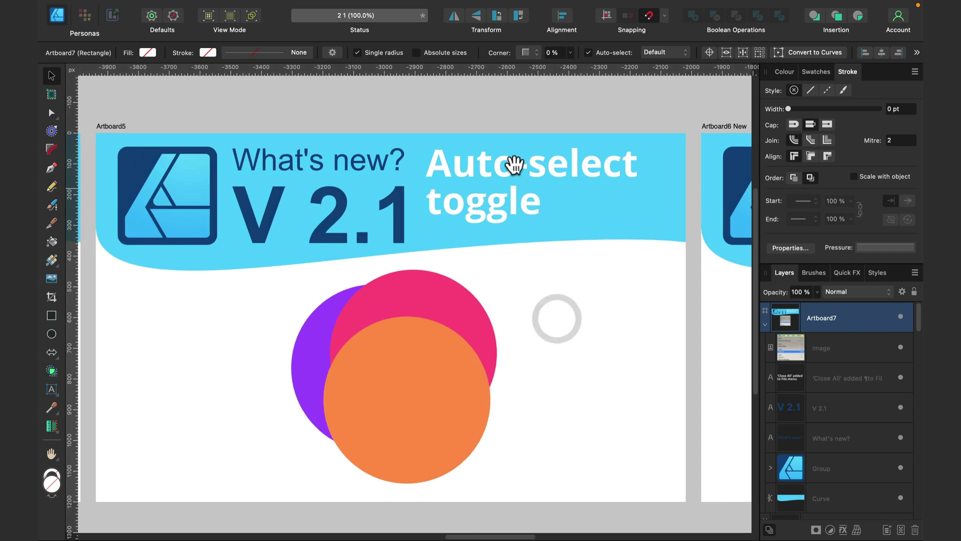
pyautogui.moveTo(331, 279); pyautogui.dragTo(413, 279)
pyautogui.moveTo(309, 290); pyautogui.dragTo(583, 290)
pyautogui.moveTo(300, 260); pyautogui.dragTo(602, 252)
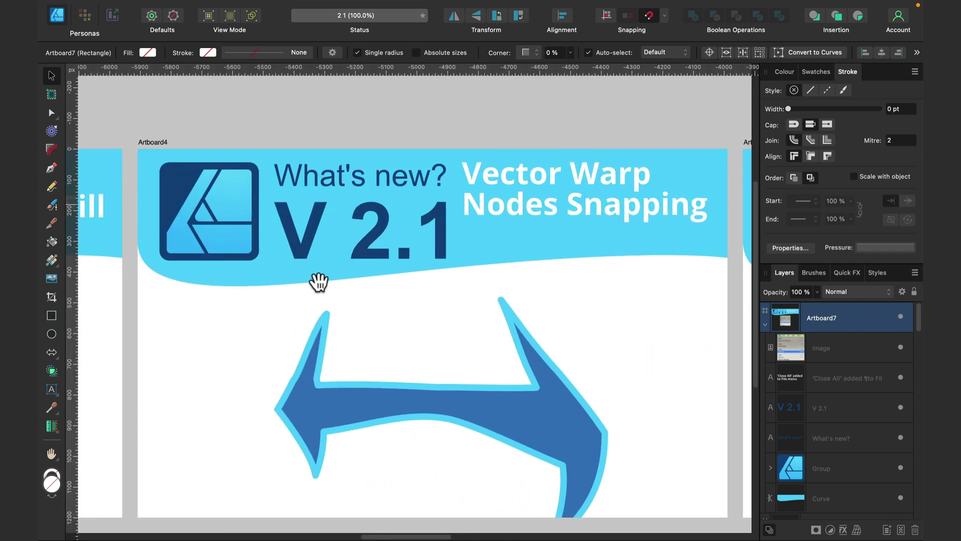
pyautogui.moveTo(266, 311); pyautogui.dragTo(705, 295)
pyautogui.moveTo(343, 269); pyautogui.dragTo(463, 268)
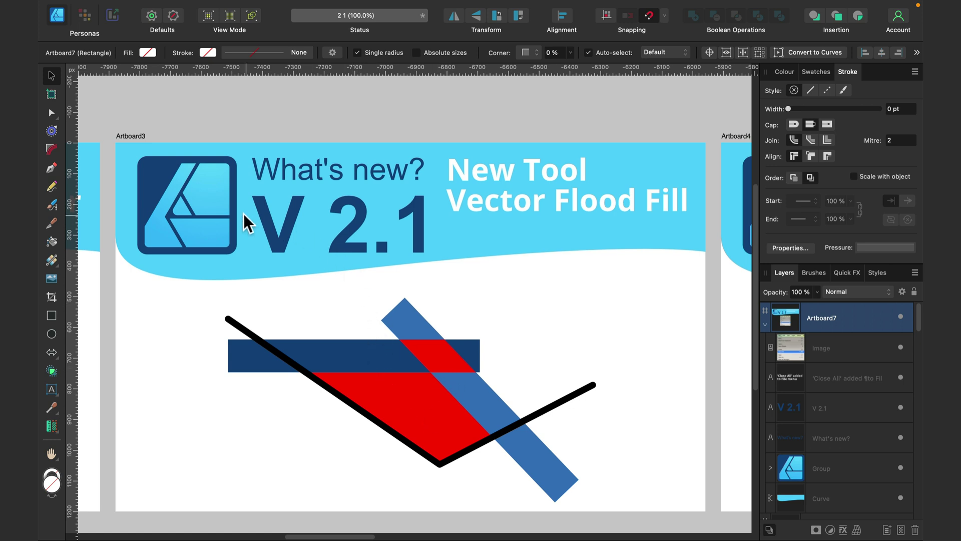
pyautogui.moveTo(218, 215); pyautogui.dragTo(687, 235)
pyautogui.moveTo(318, 296); pyautogui.dragTo(465, 231)
pyautogui.moveTo(310, 245); pyautogui.dragTo(787, 335)
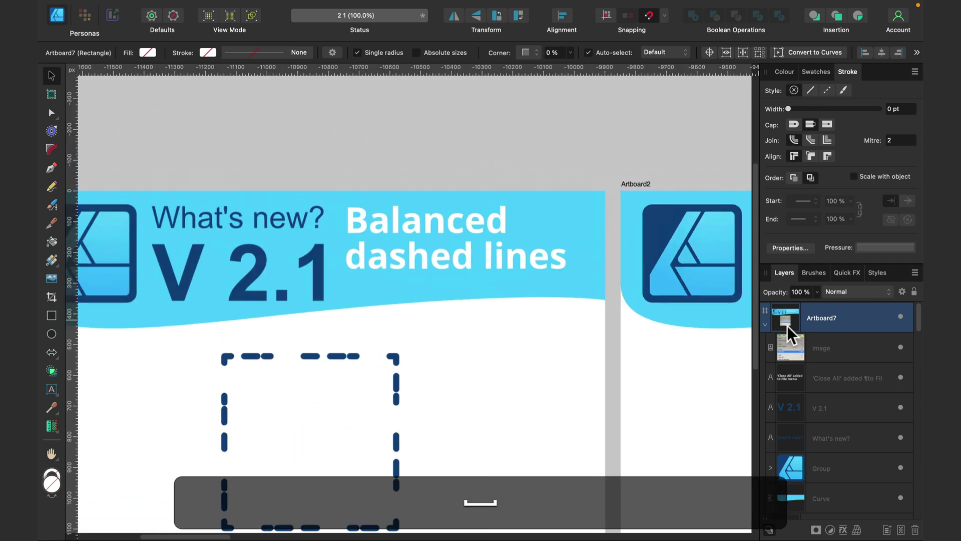
pyautogui.moveTo(392, 350); pyautogui.dragTo(498, 282)
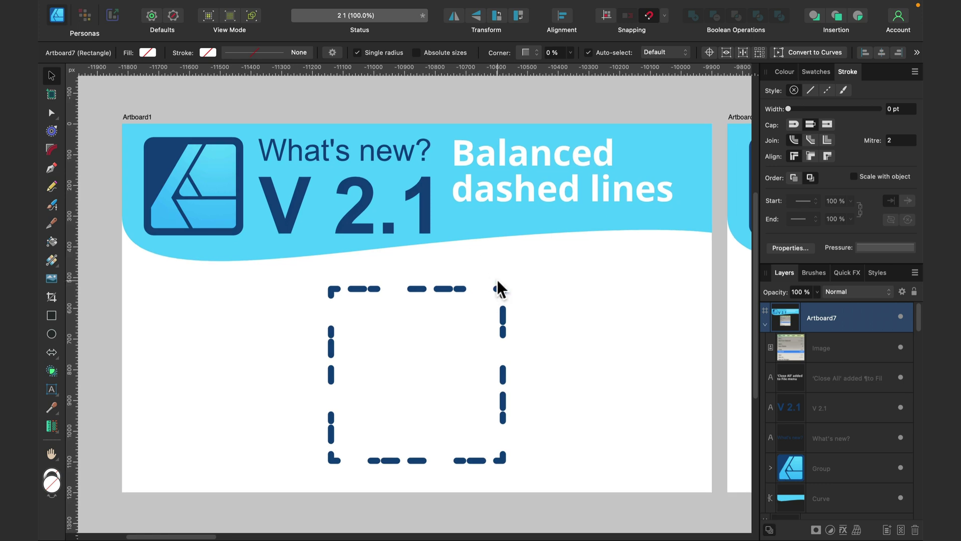